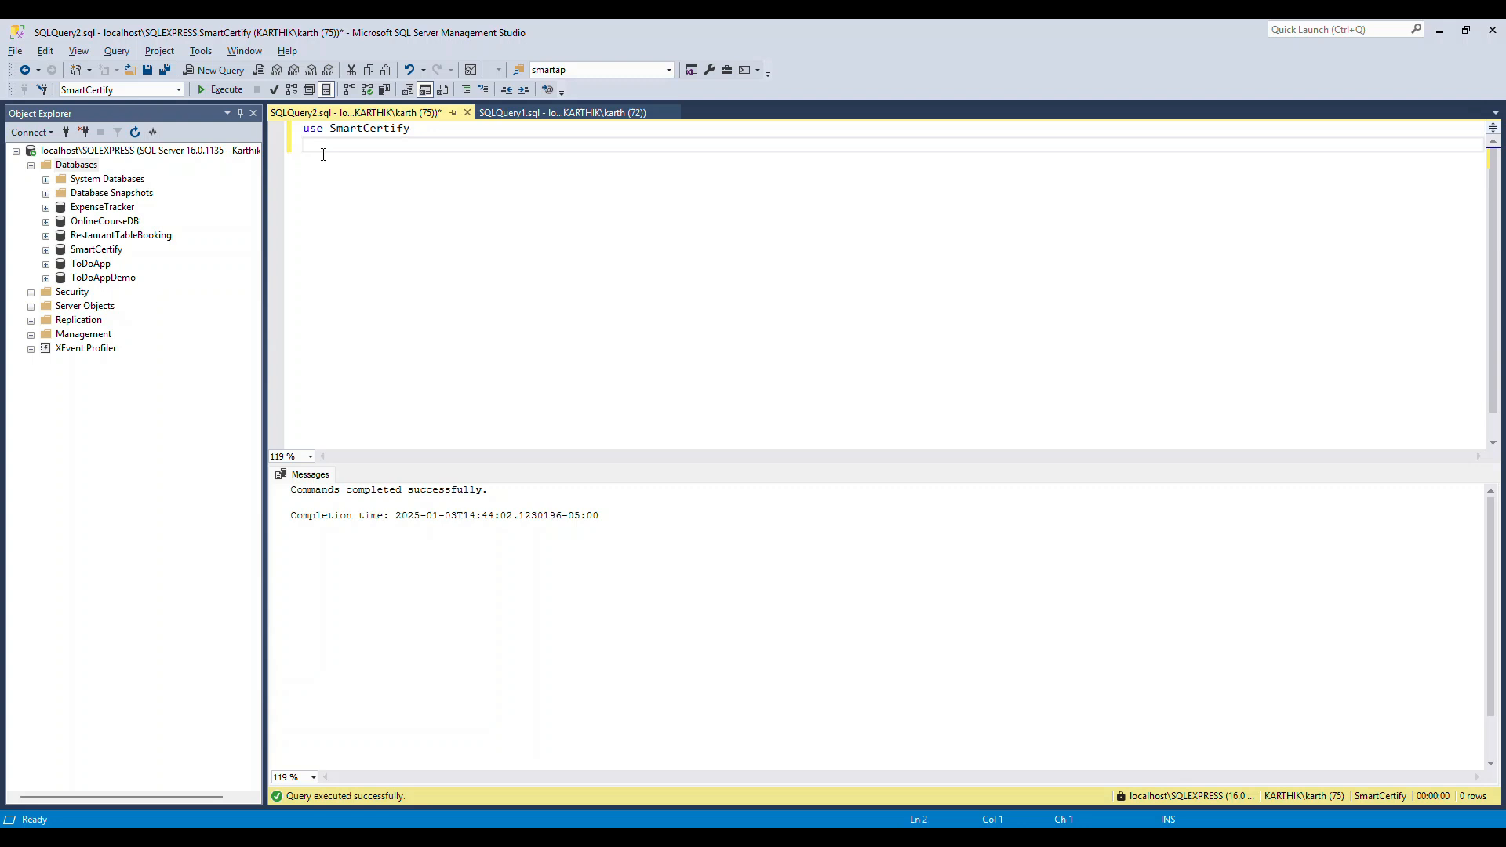
# Execute the "use SmartCertify" statement in the query editor
pyautogui.press('F5')
pyautogui.hotkey('ctrl', 'a')
pyautogui.press('F5')
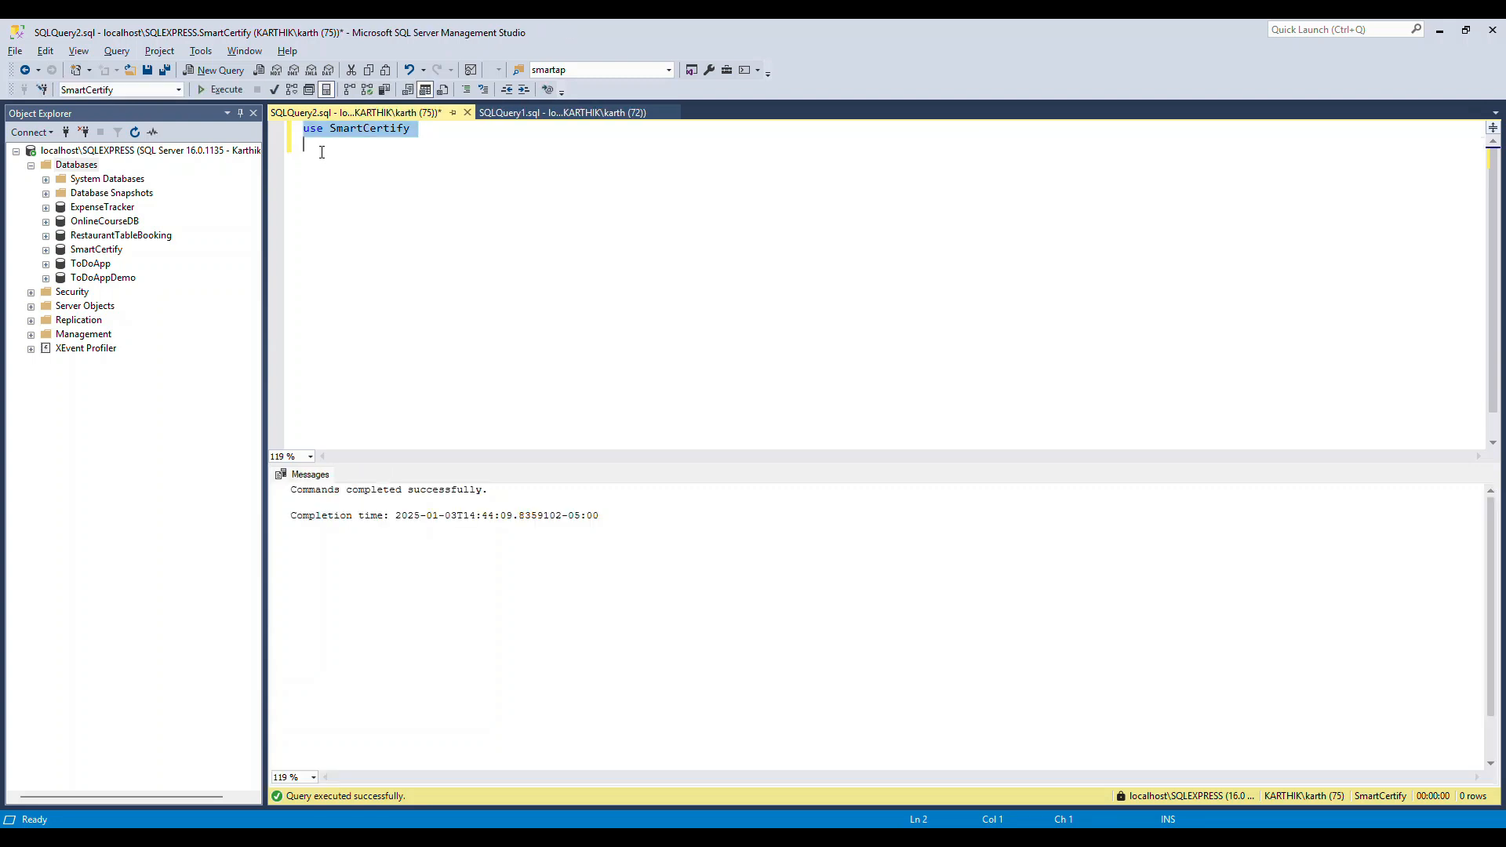
pyautogui.click(229, 92)
pyautogui.click(327, 162)
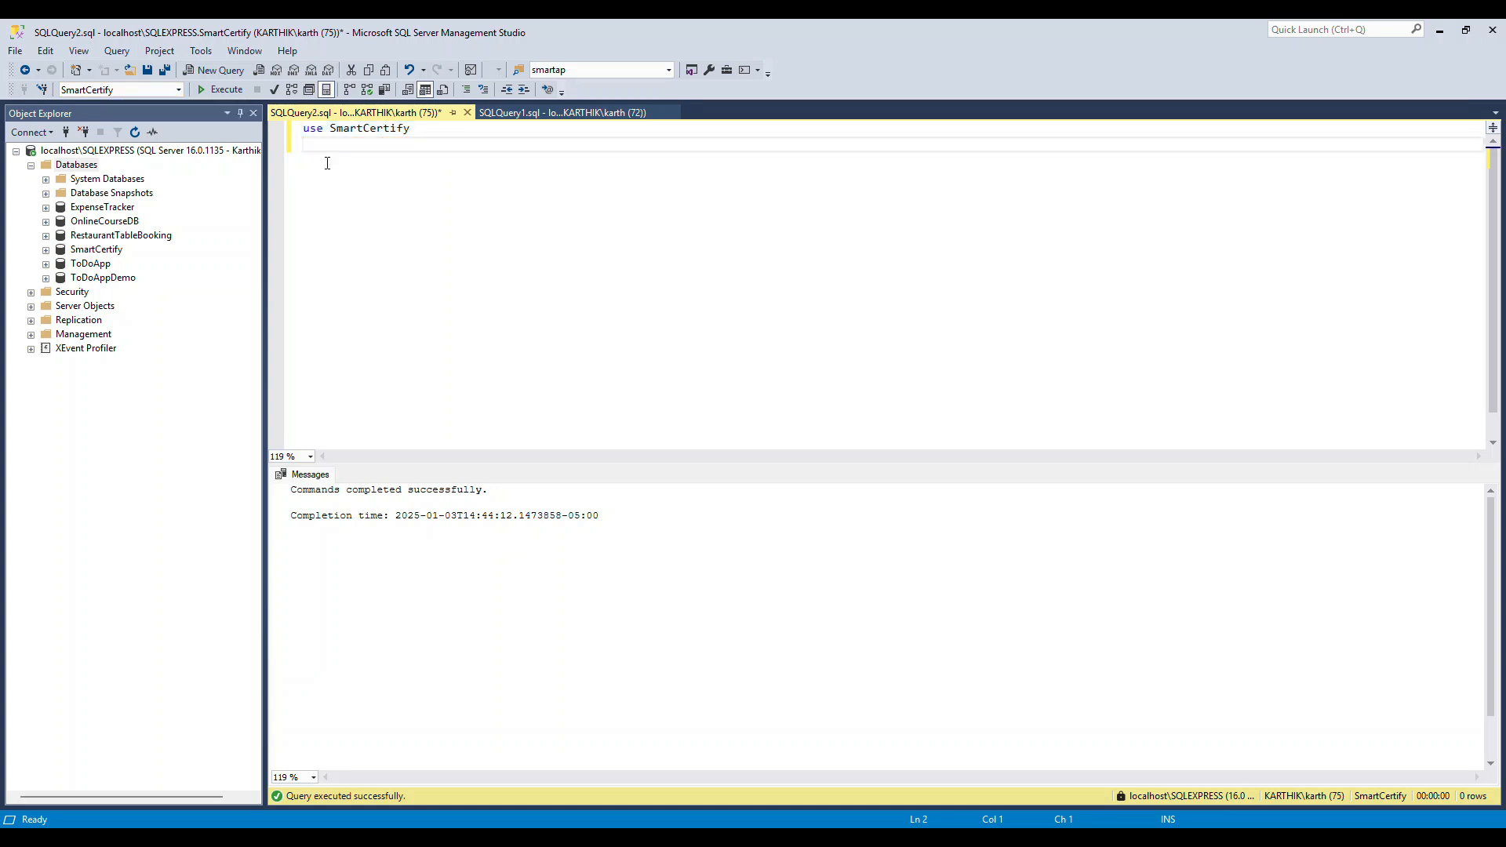
# Replace the query text with "select * from UserProfile" and execute it against SmartCertify
pyautogui.hotkey('ctrl', 'a')
pyautogui.press('Delete')
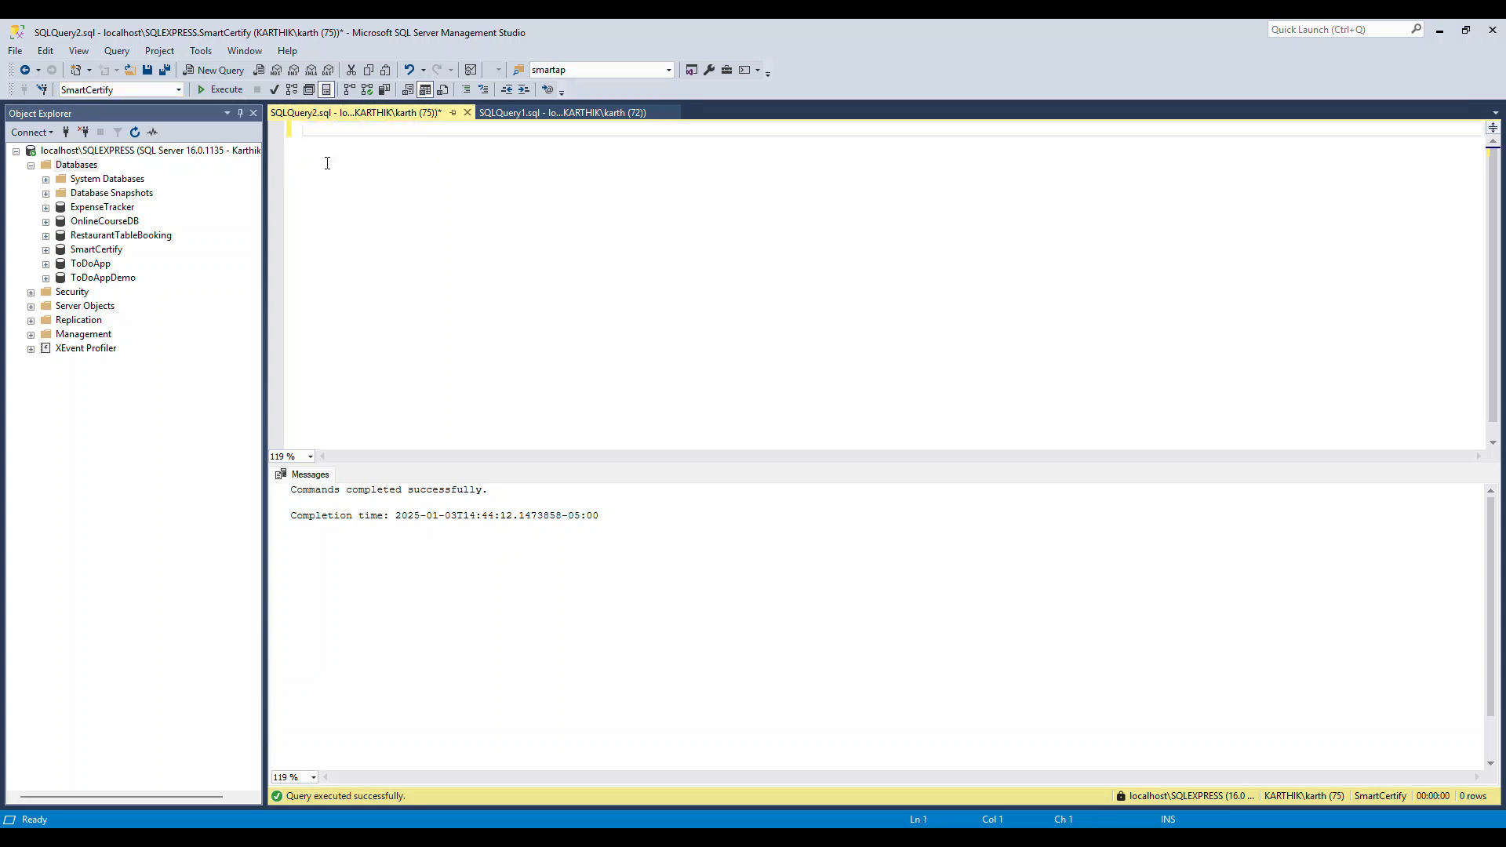
pyautogui.write('select * from ')
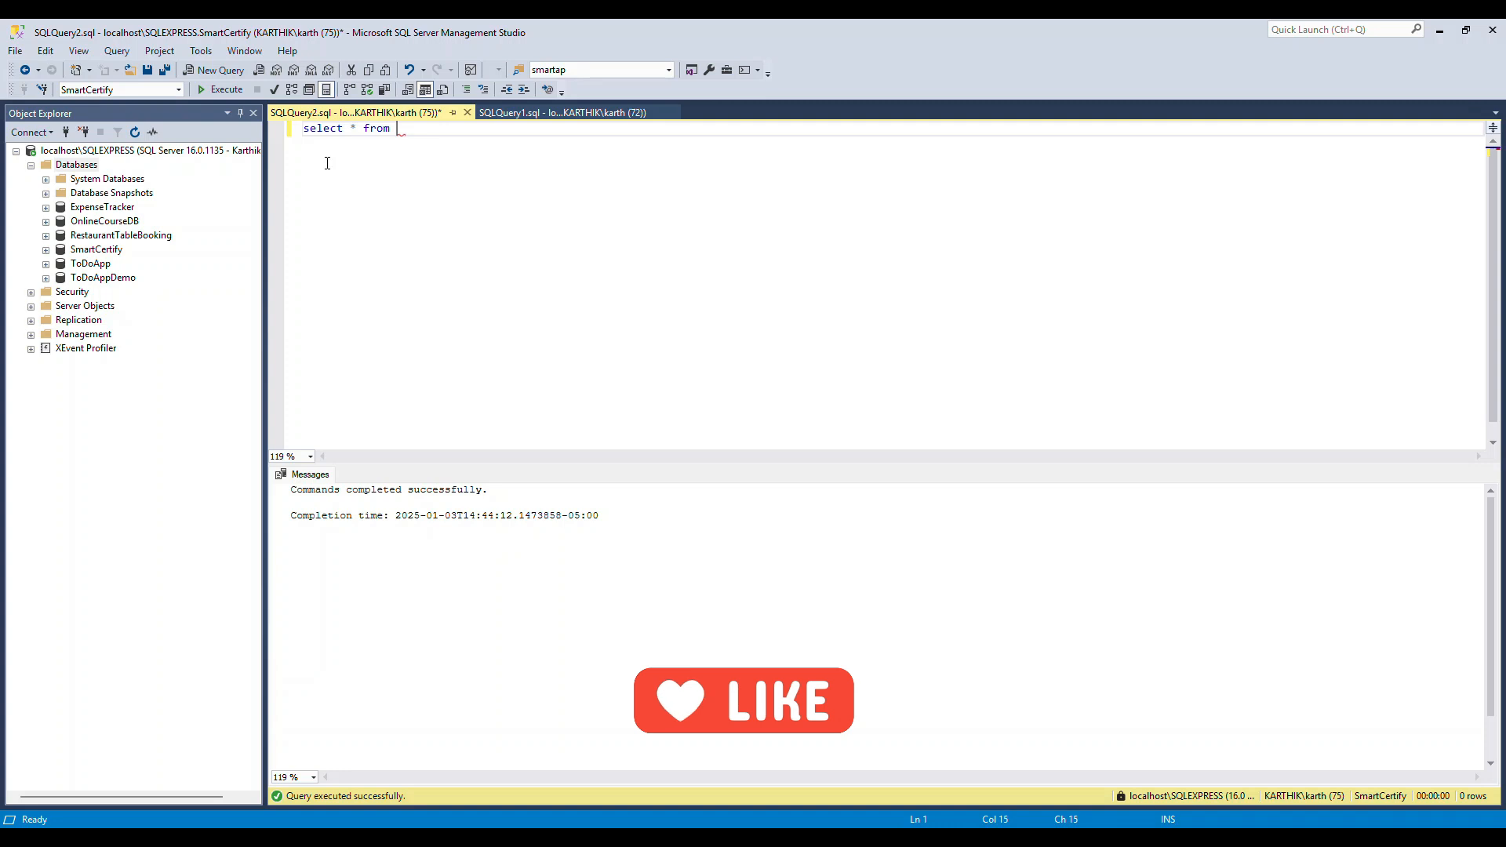
pyautogui.write('use')
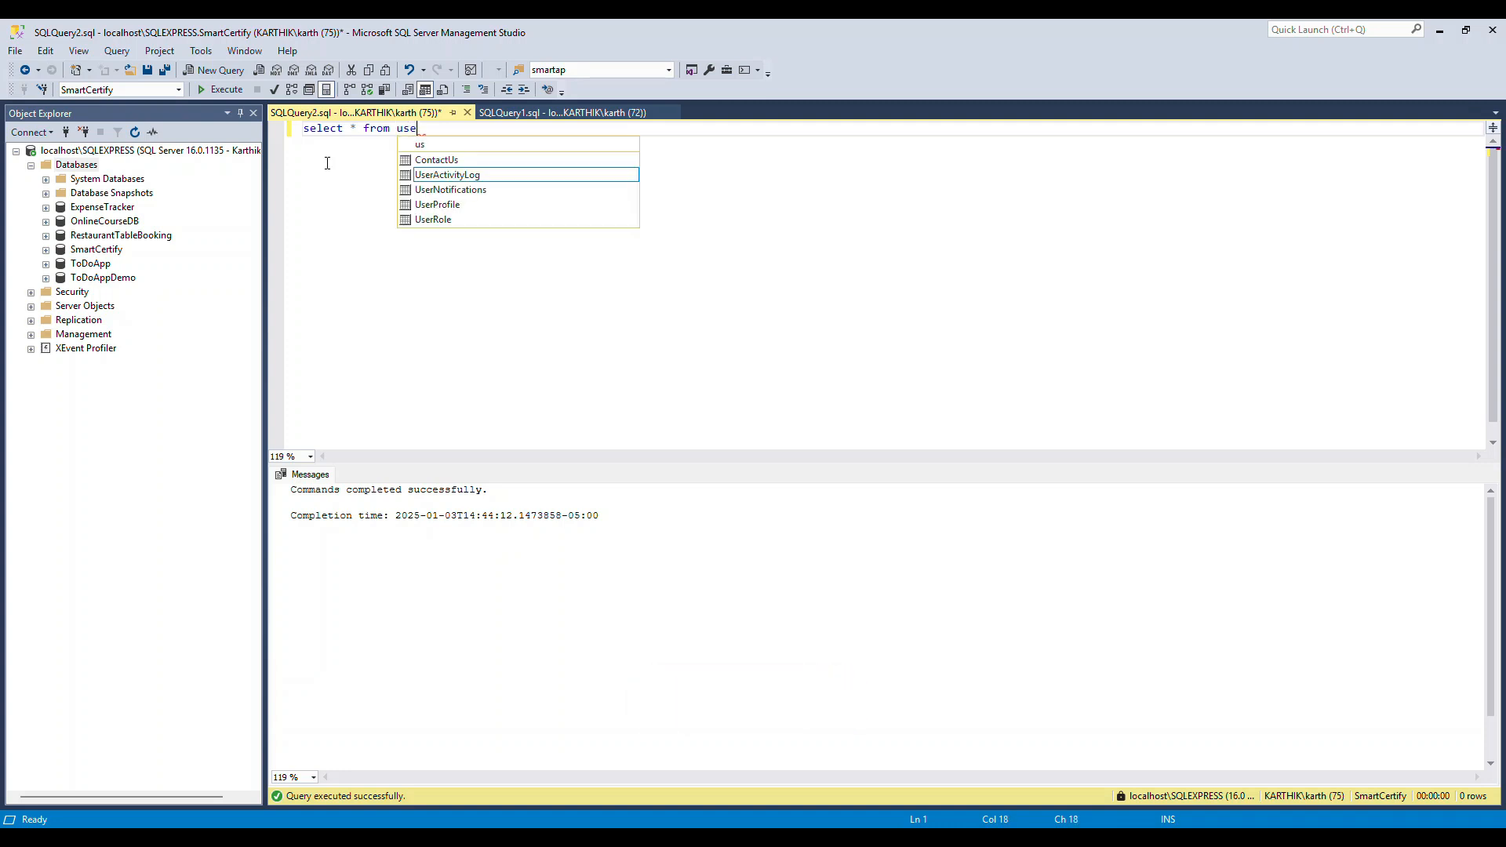
pyautogui.press('Down')
pyautogui.press('Down')
pyautogui.press('Down')
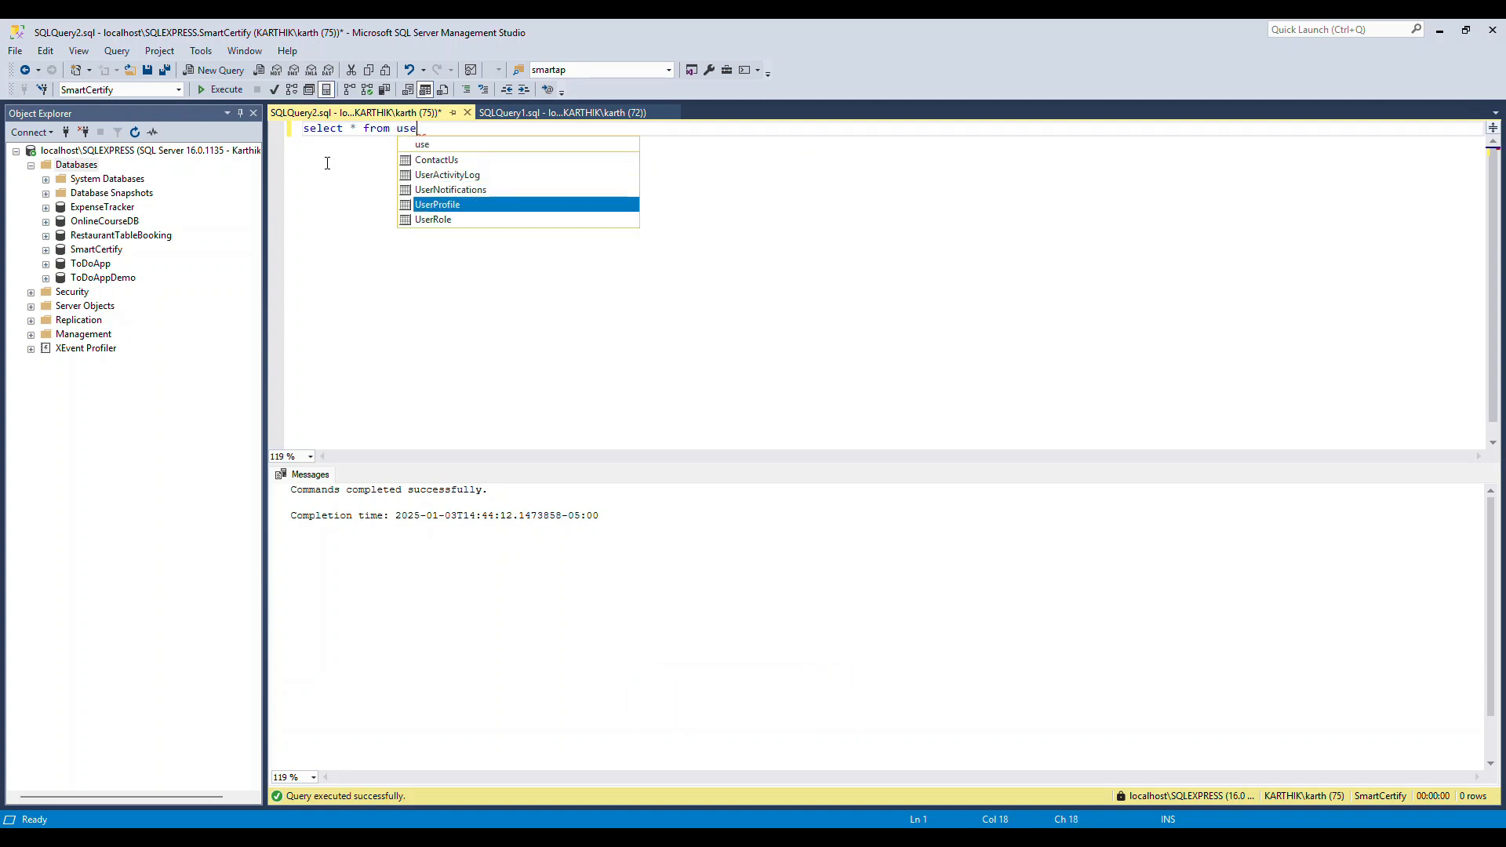
pyautogui.press('Tab')
pyautogui.press('F5')
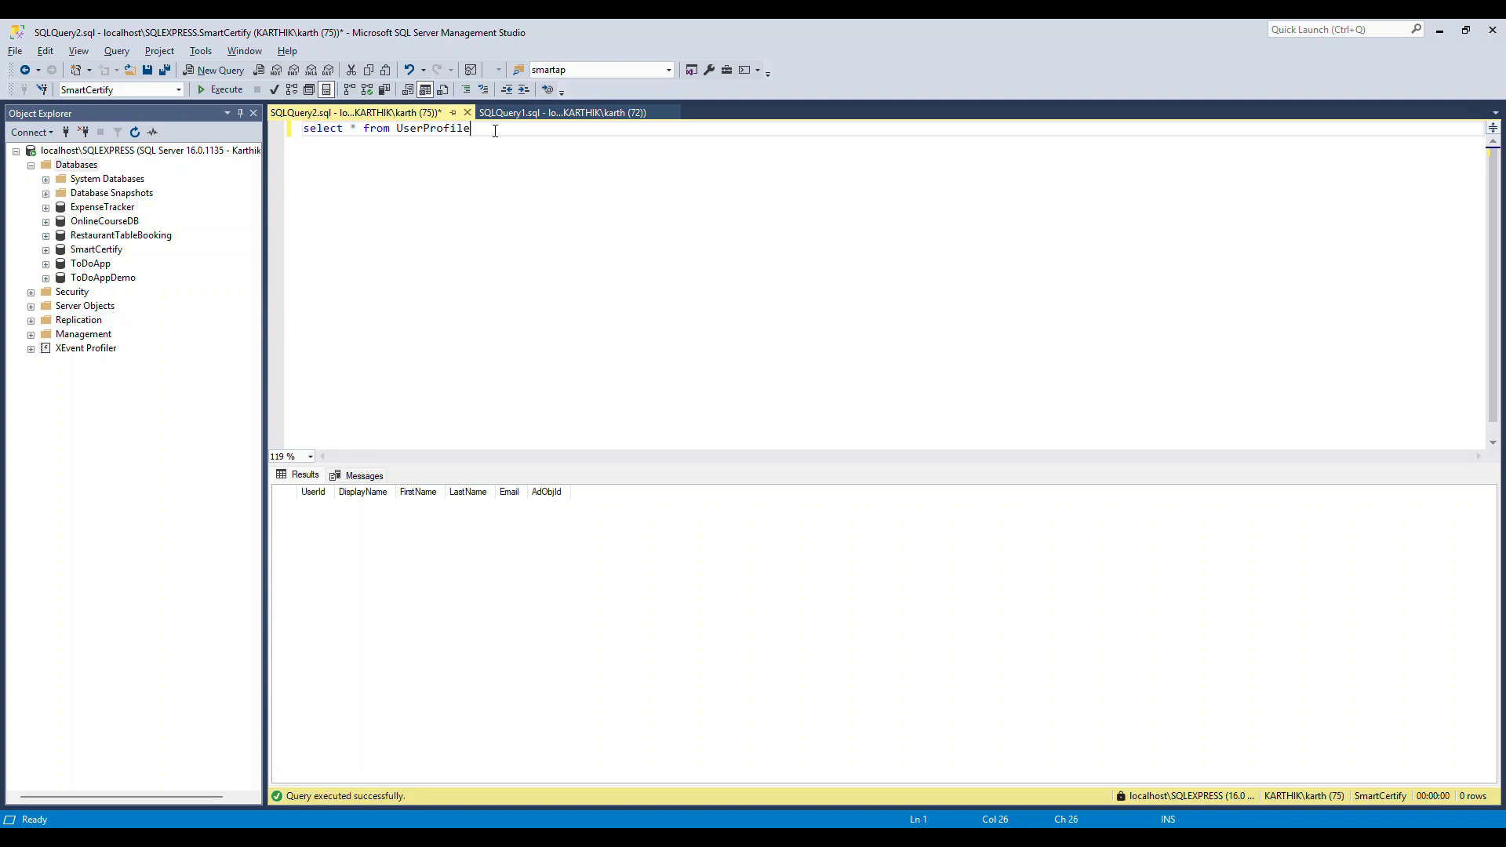
# Launch Azure Data Studio in a maximized window and start a new connection
pyautogui.press('super')
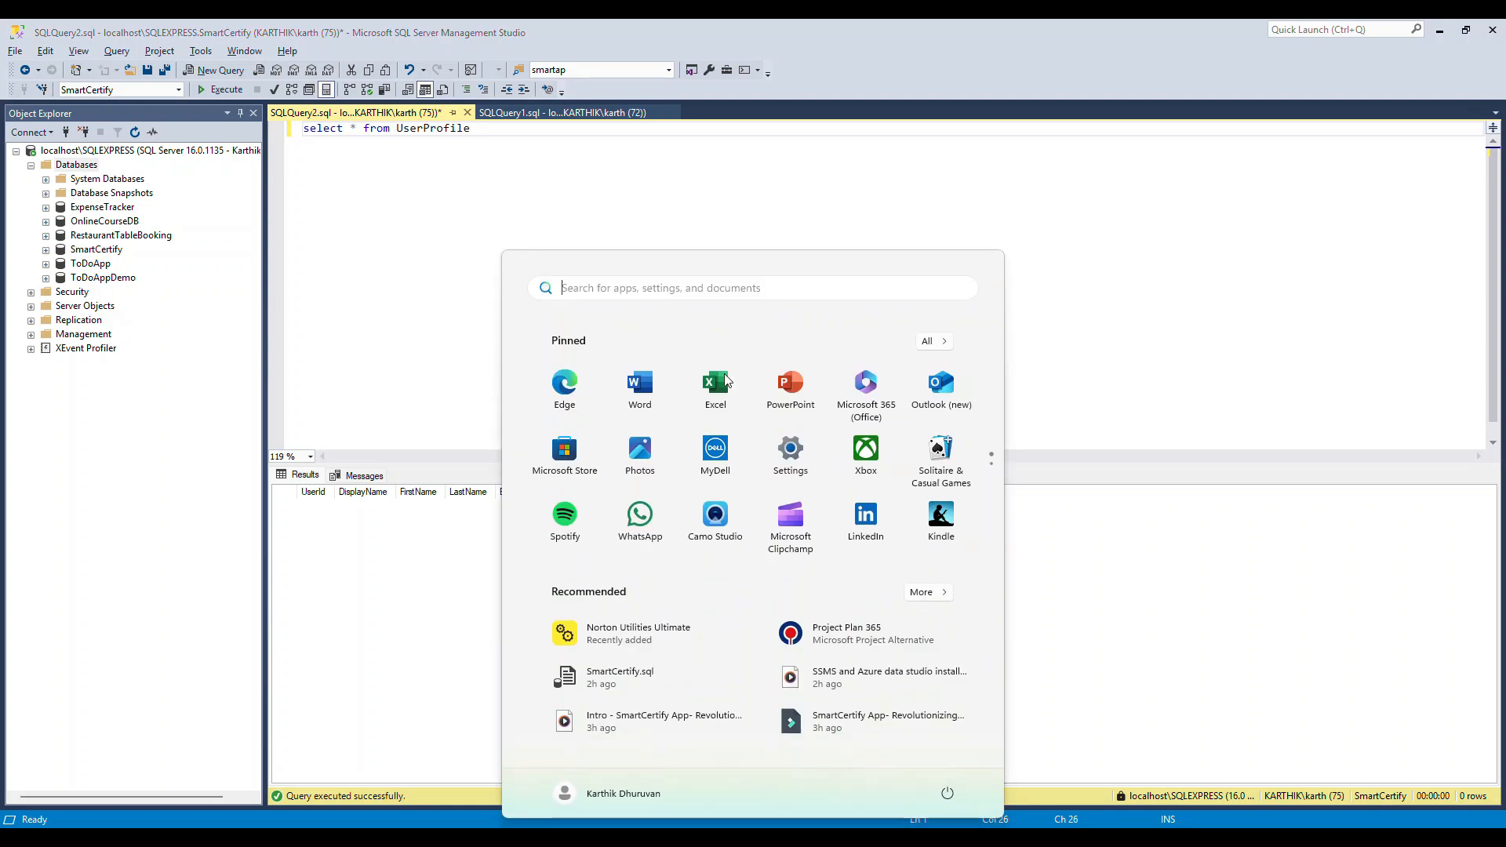
pyautogui.write('azure da')
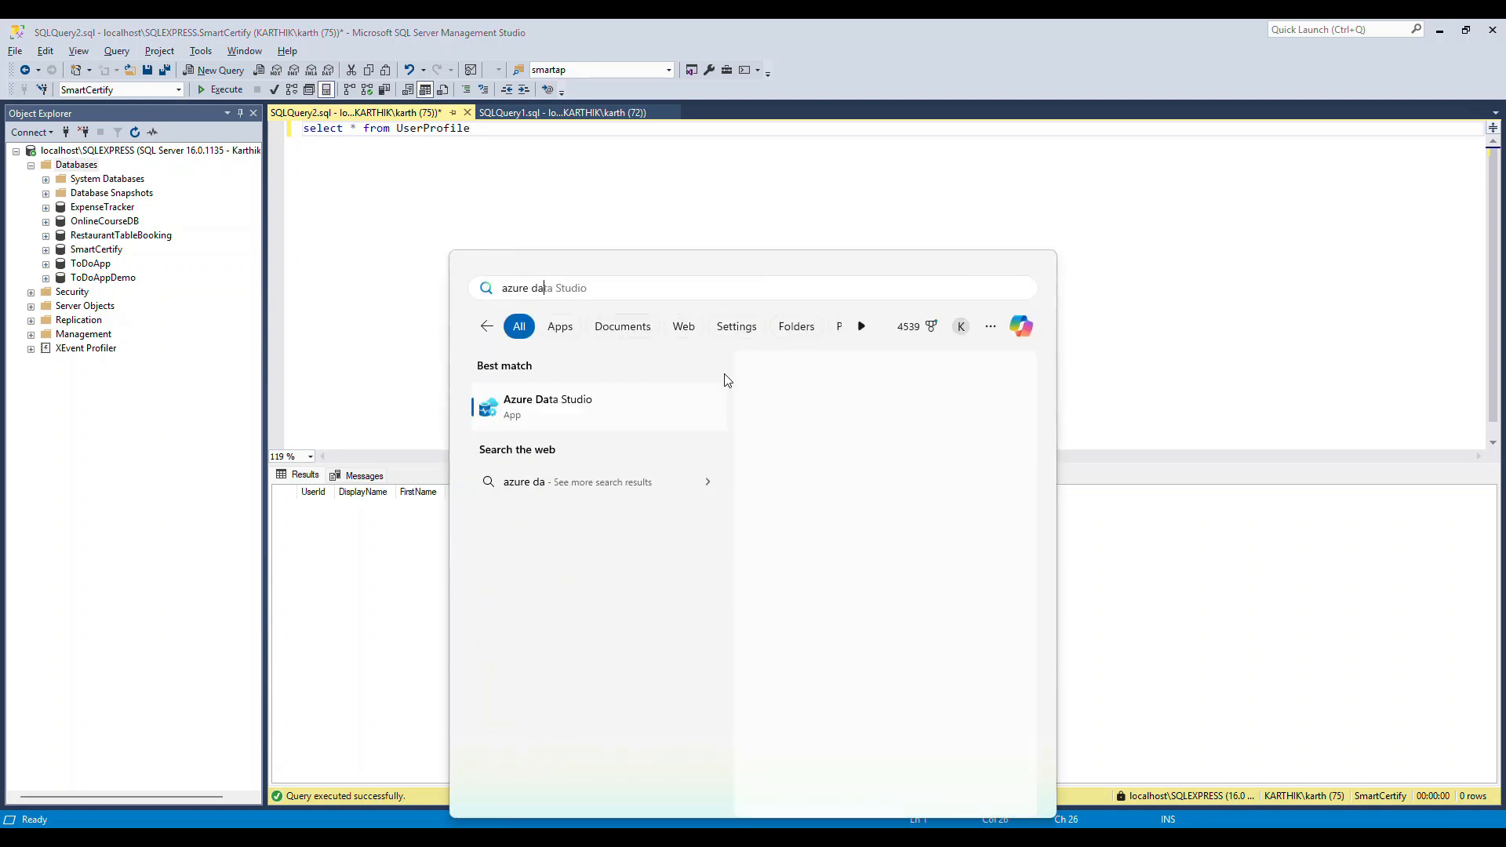
pyautogui.press('Return')
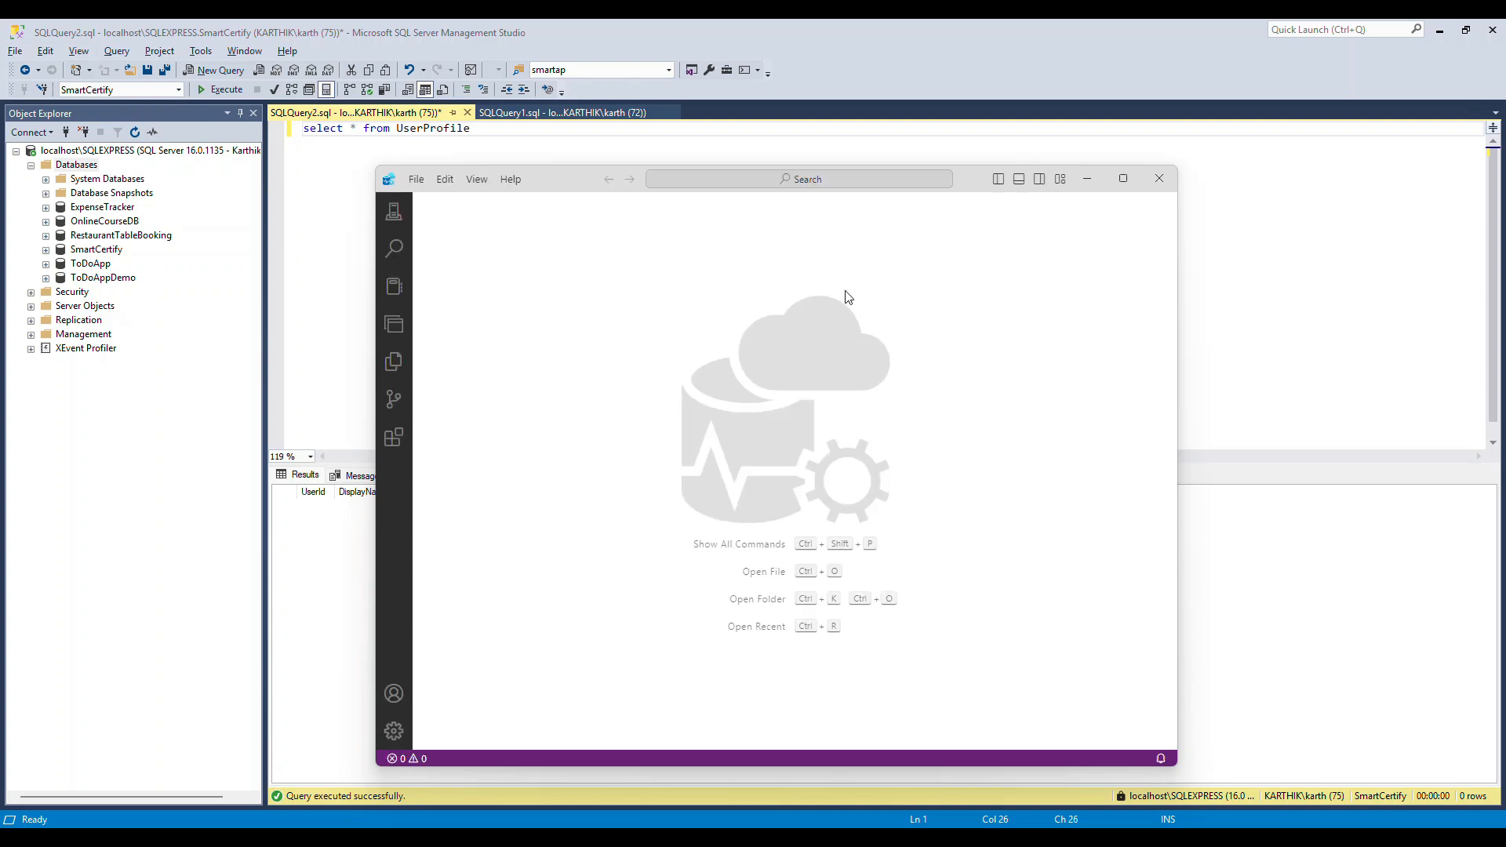
pyautogui.click(1121, 186)
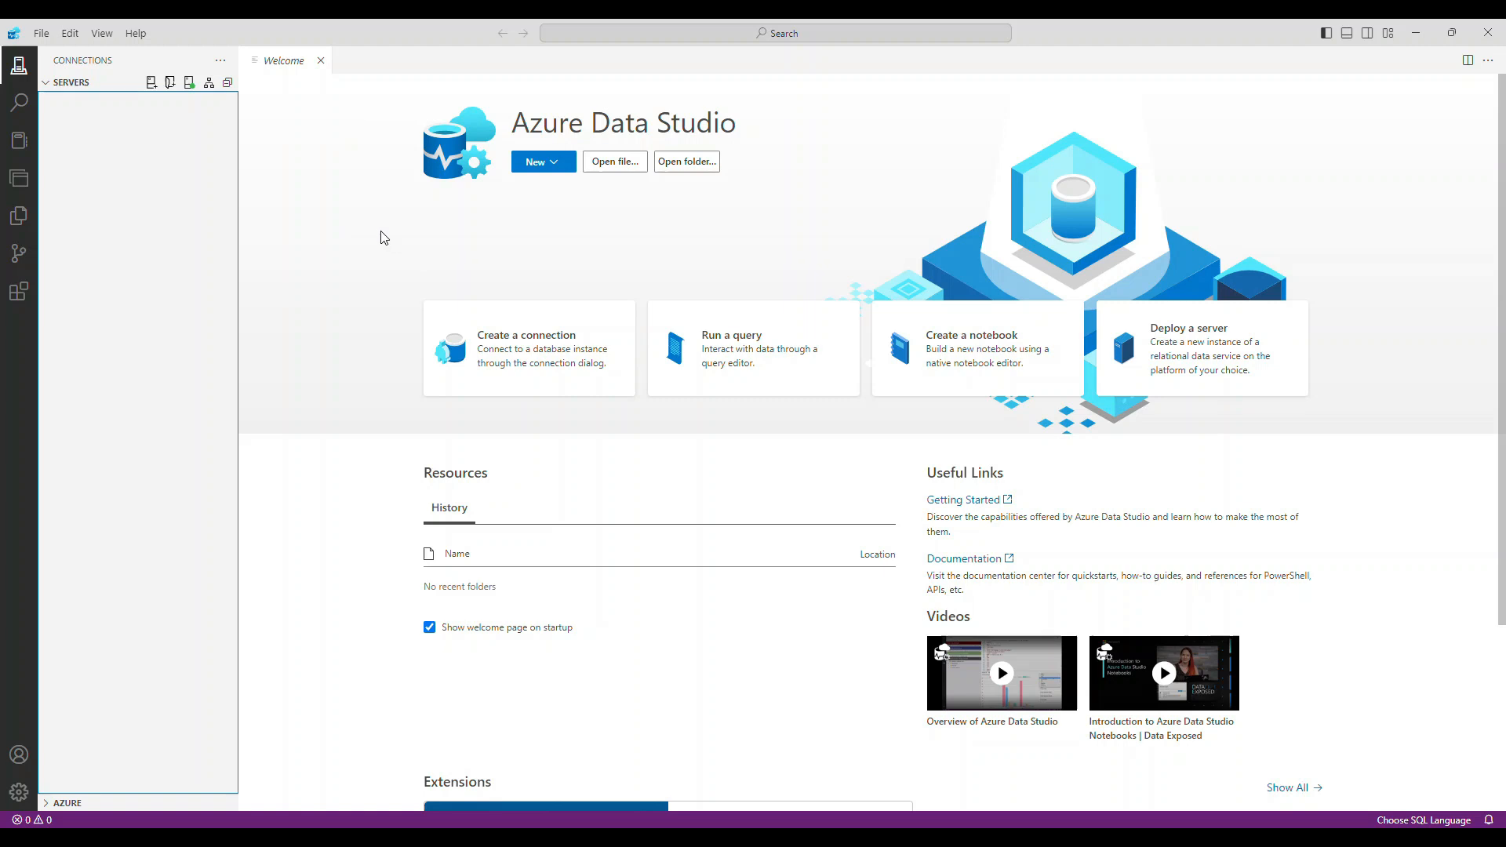
pyautogui.click(558, 163)
pyautogui.click(565, 192)
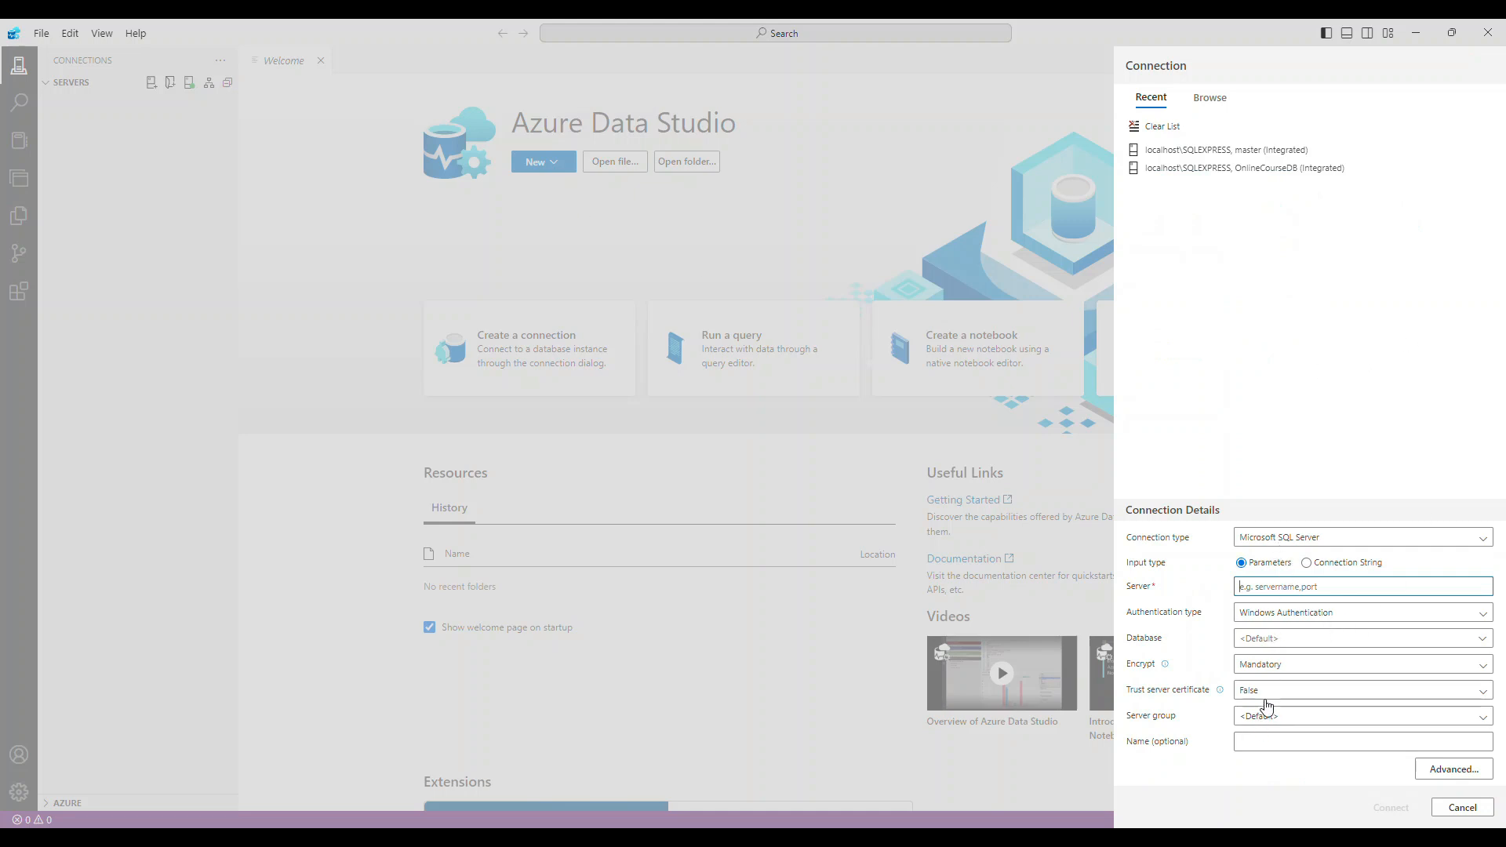
# Review the connection type choices and the Connection String input type, keeping Microsoft SQL Server and Parameters selected
pyautogui.click(1301, 540)
pyautogui.click(1304, 557)
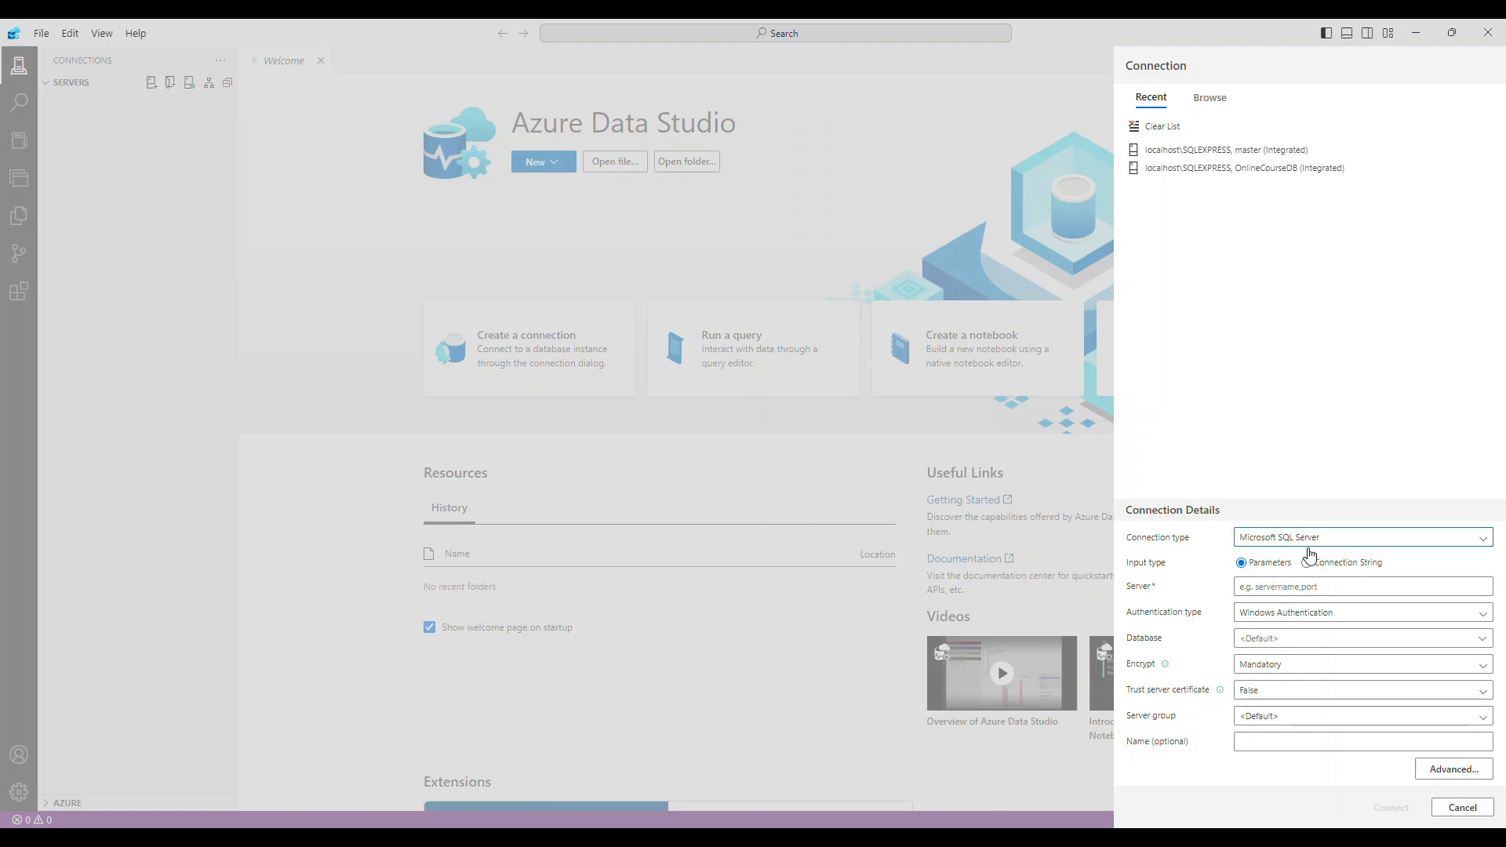
pyautogui.click(1306, 564)
pyautogui.click(1241, 689)
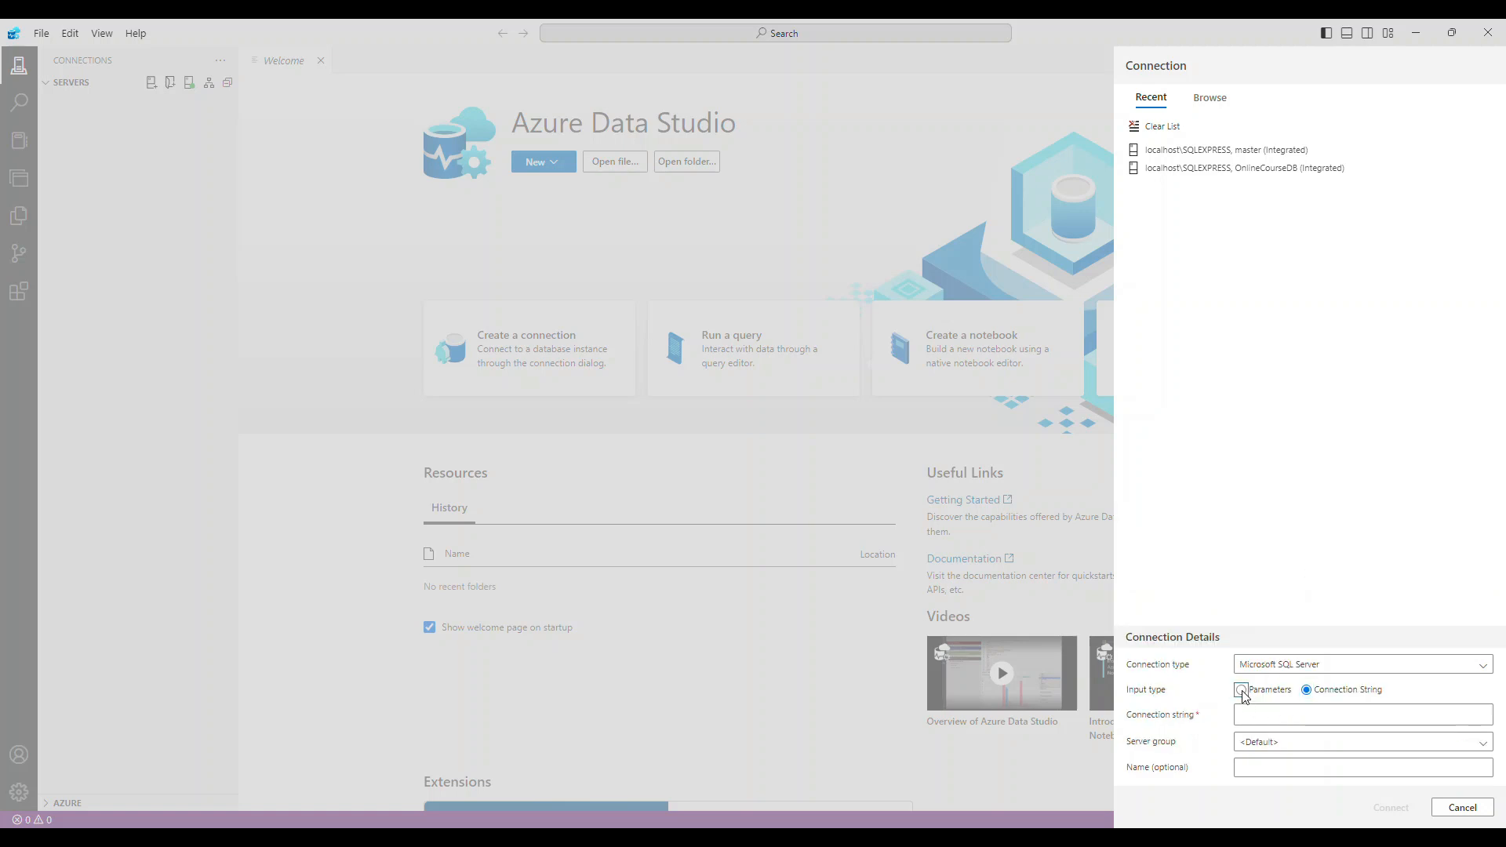
pyautogui.click(1305, 563)
pyautogui.click(1245, 694)
# Look up the server name in SQL Server Management Studio and set the Azure Data Studio connection's server to localhost\SQLEXPRESS
pyautogui.click(1268, 586)
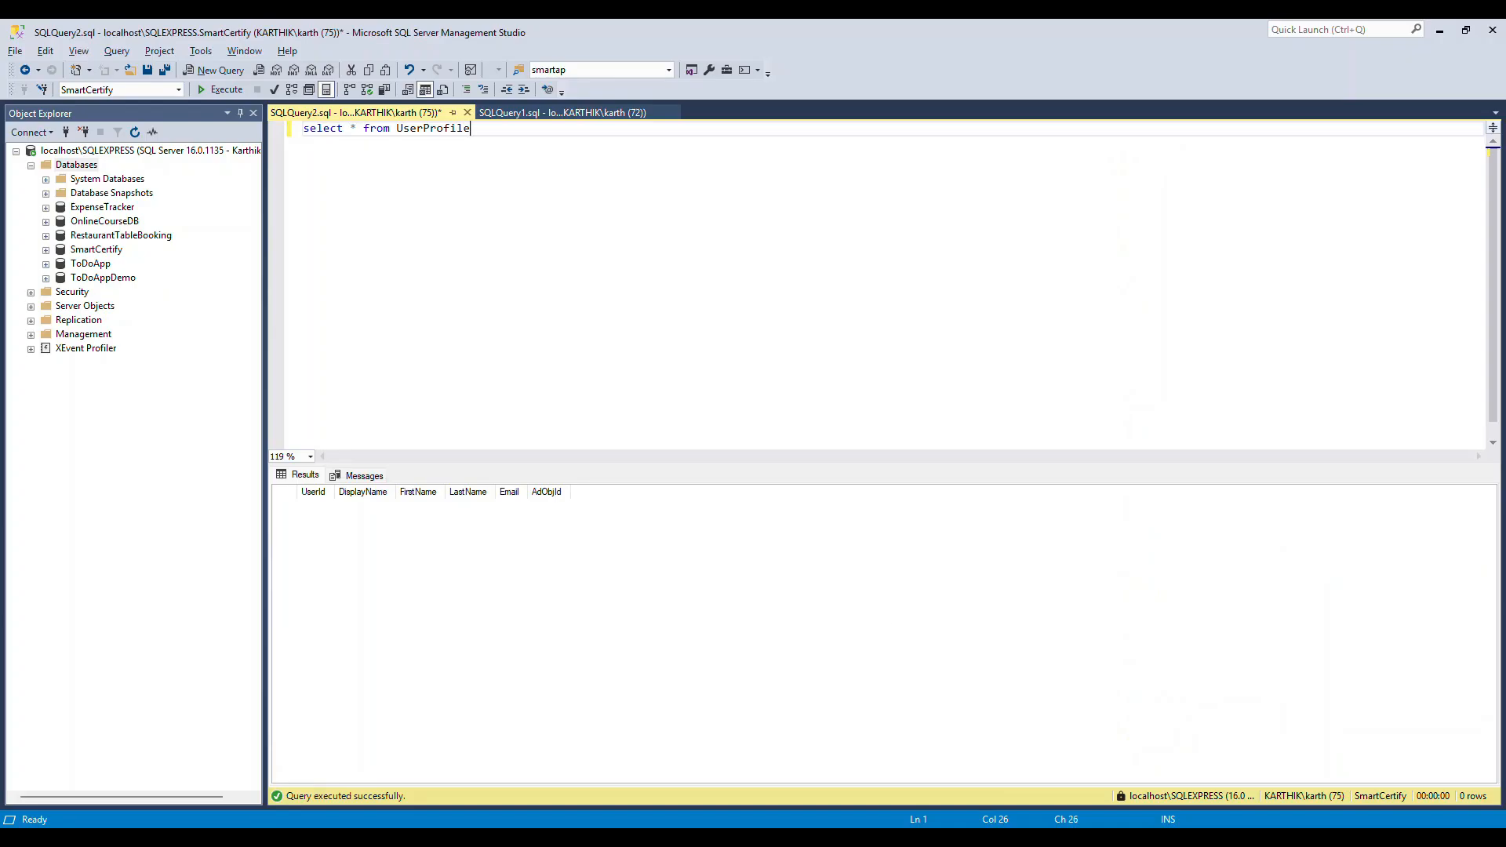
pyautogui.click(29, 132)
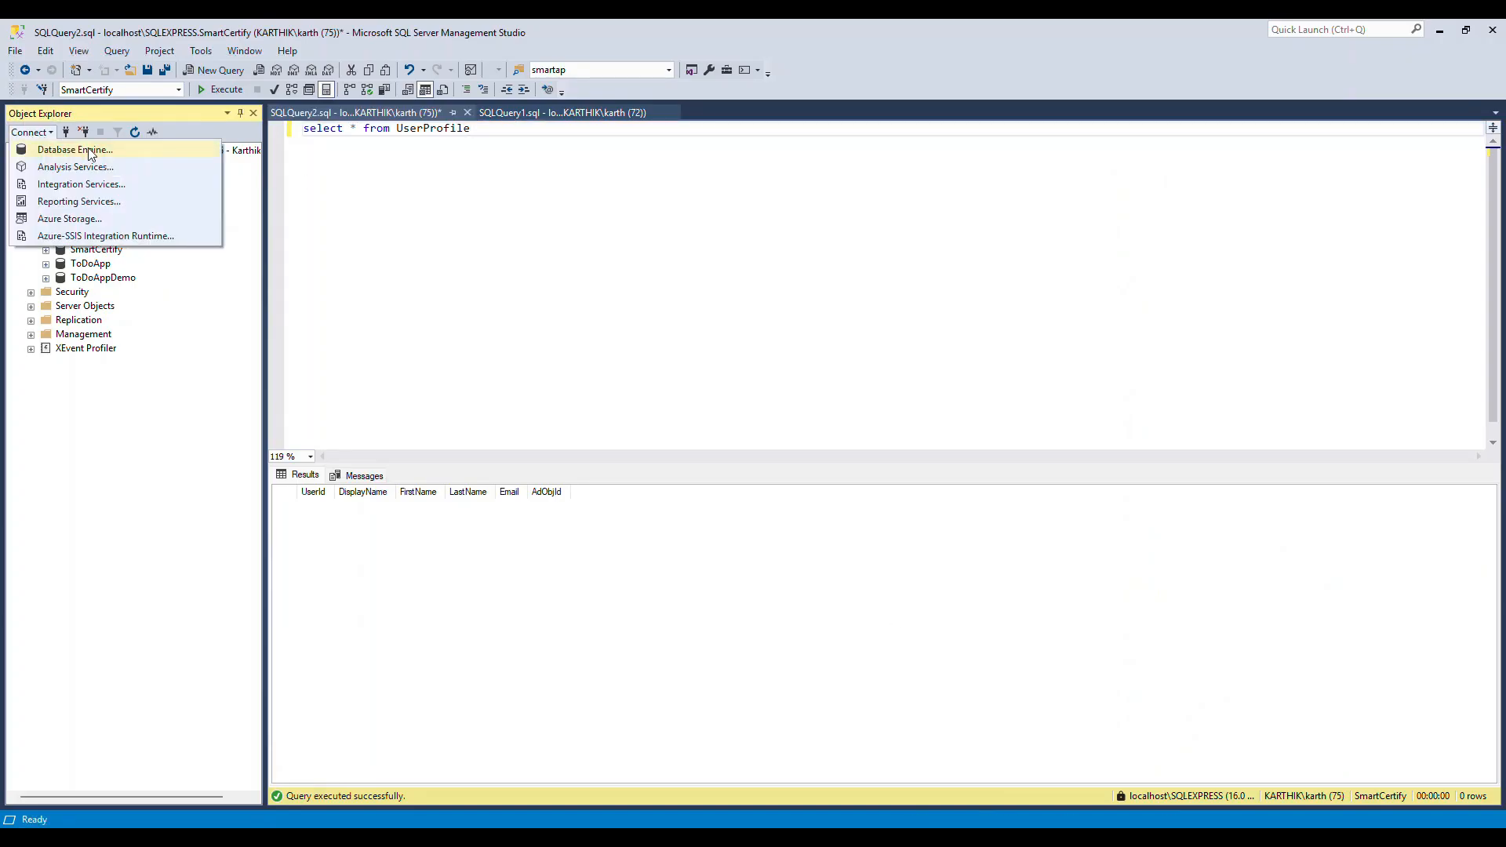
pyautogui.click(251, 171)
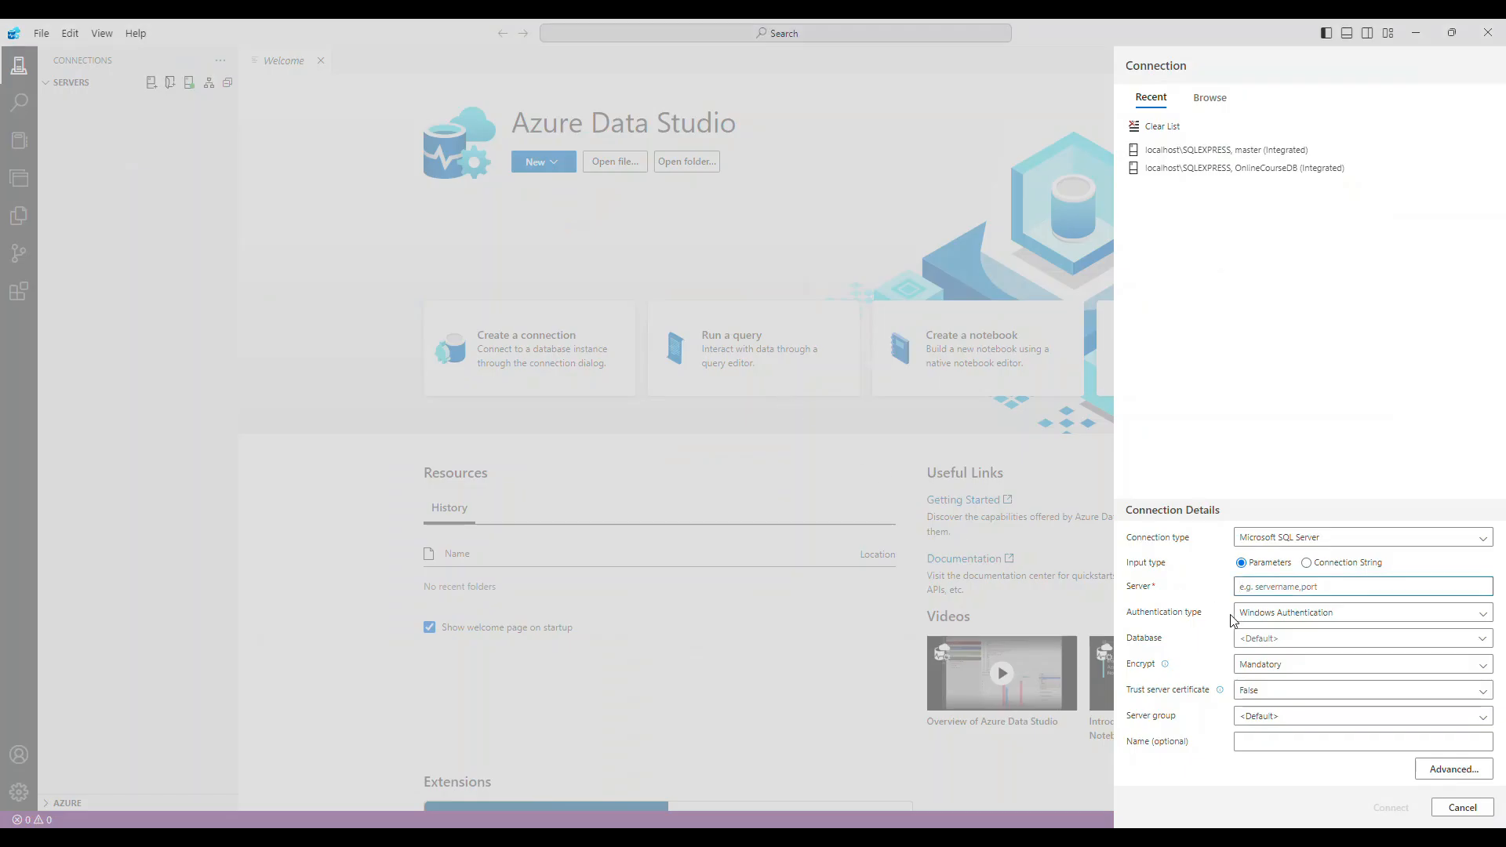
pyautogui.write('localhost\\SQLEXPRESS')
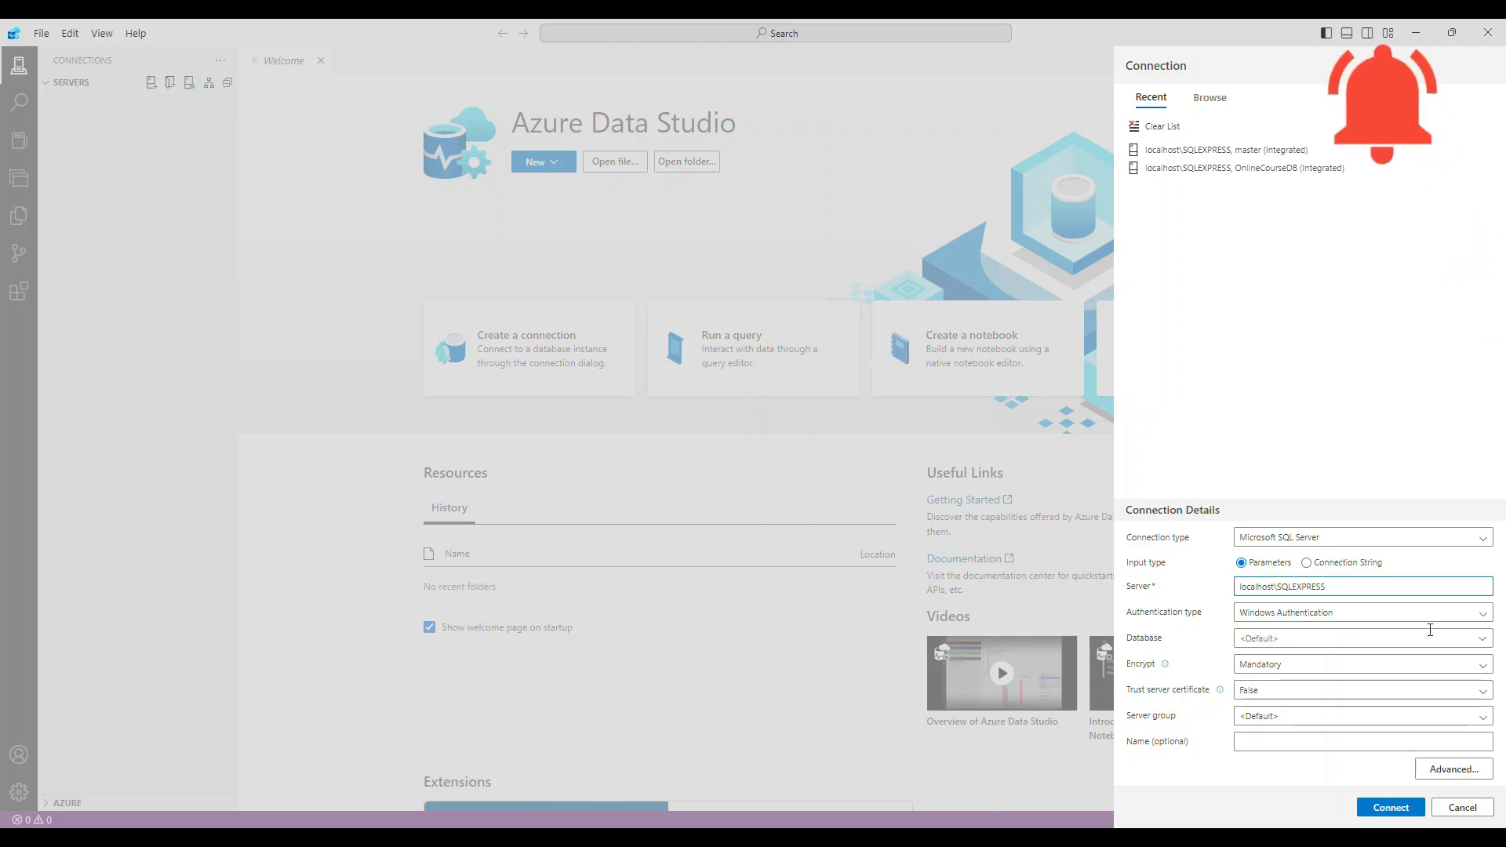
# Try to load the server's database list, accept trusting the certificate, and set Trust server certificate to True
pyautogui.click(1480, 637)
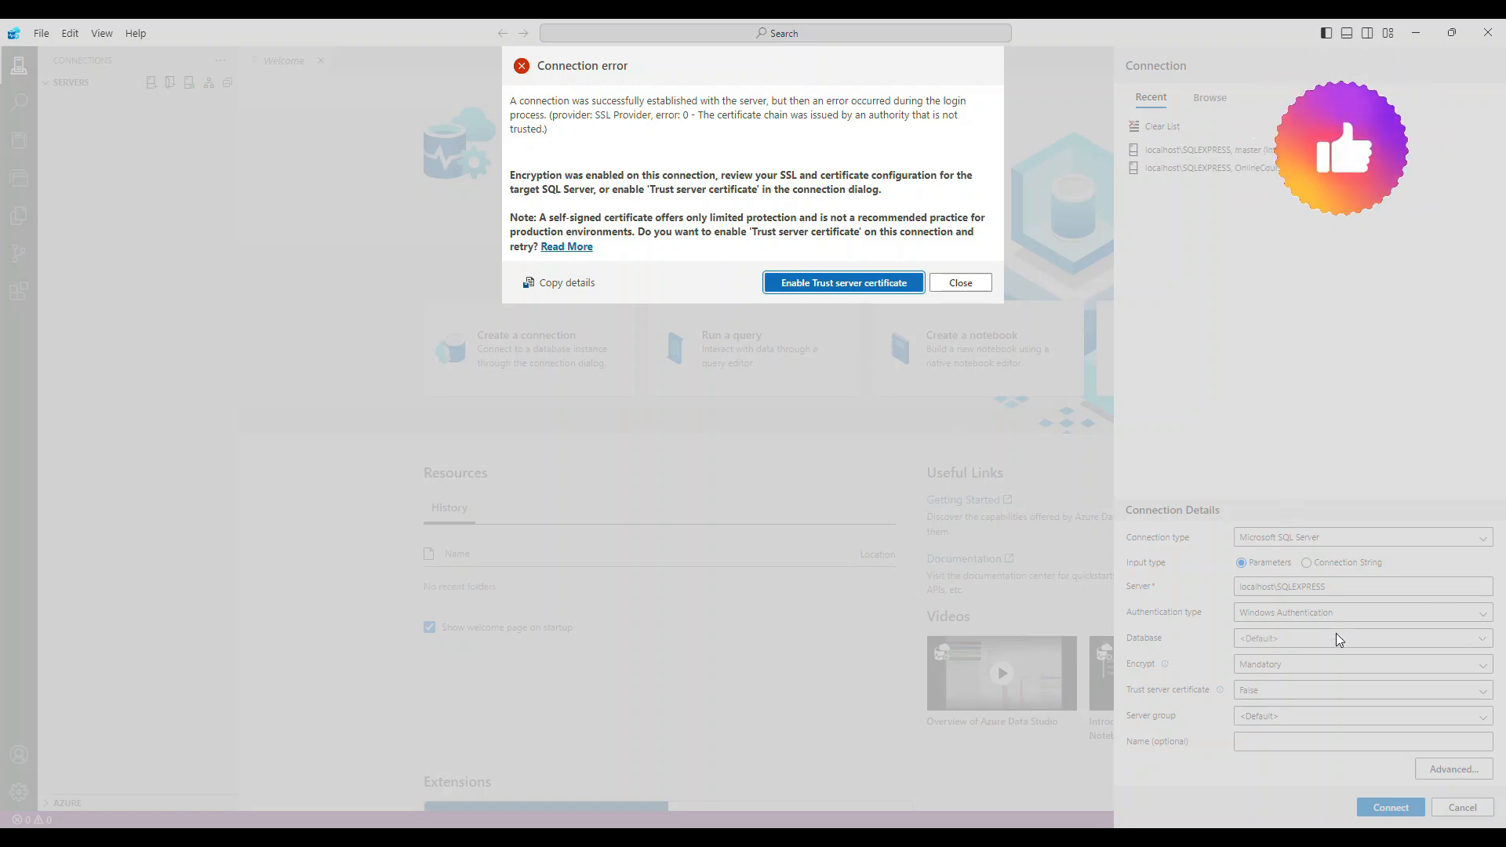
pyautogui.click(797, 288)
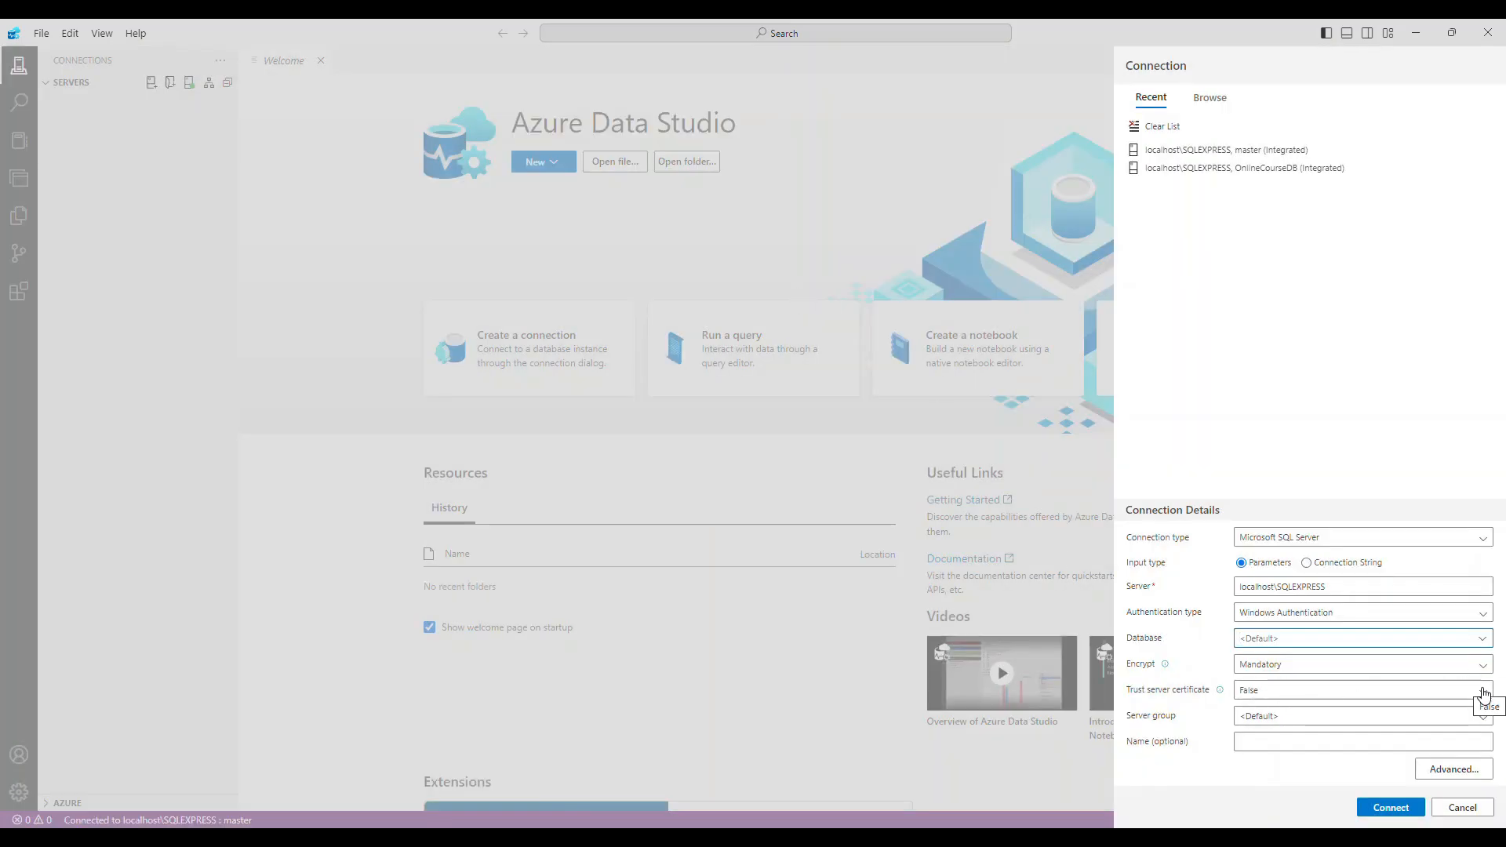
pyautogui.click(1274, 699)
pyautogui.click(1251, 707)
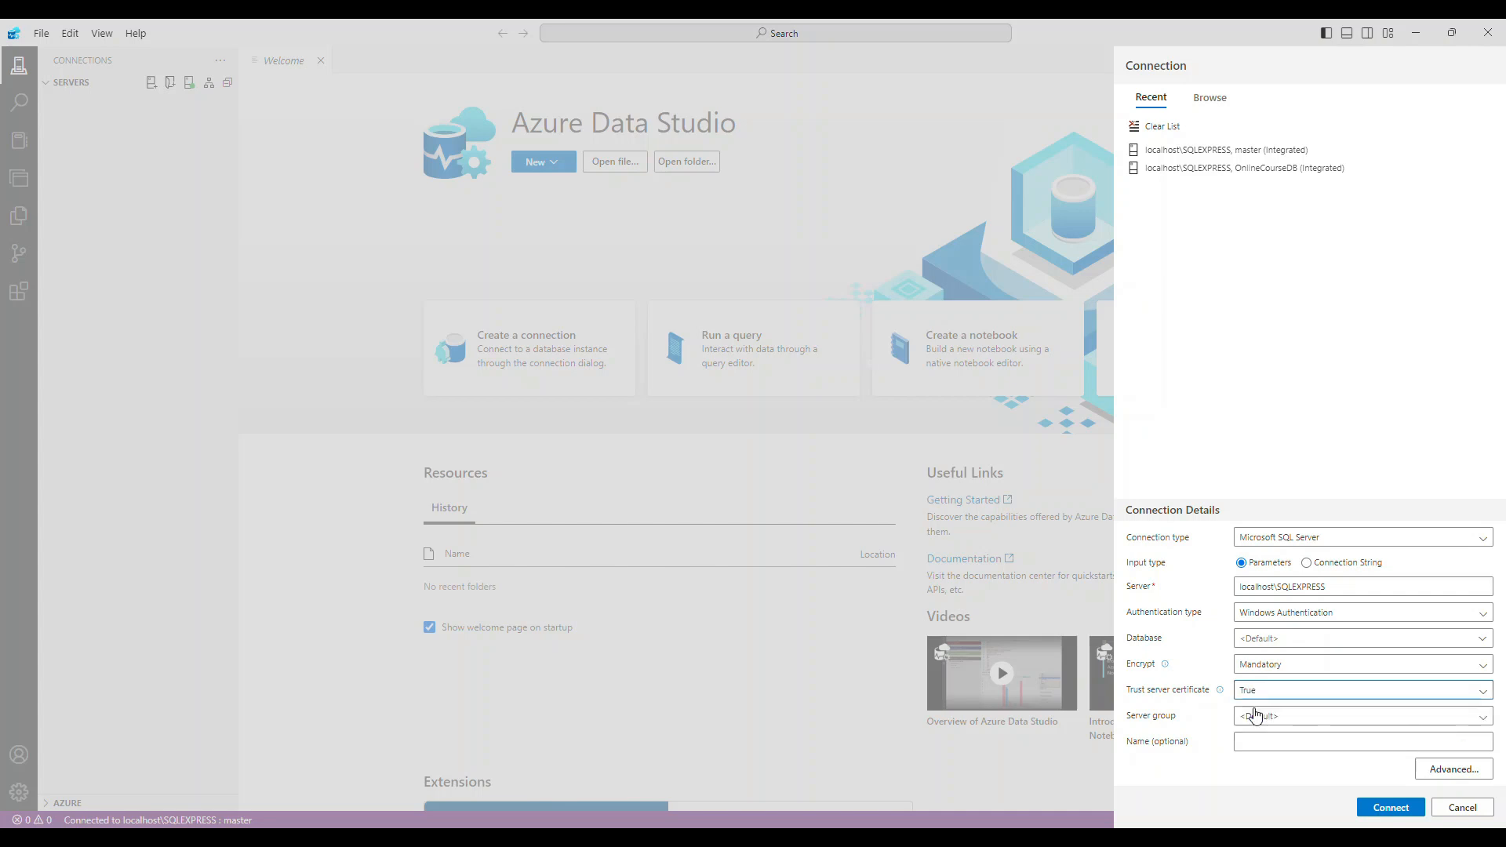
# Choose OnlineCourseDB as the connection's database and connect to the server
pyautogui.click(1482, 639)
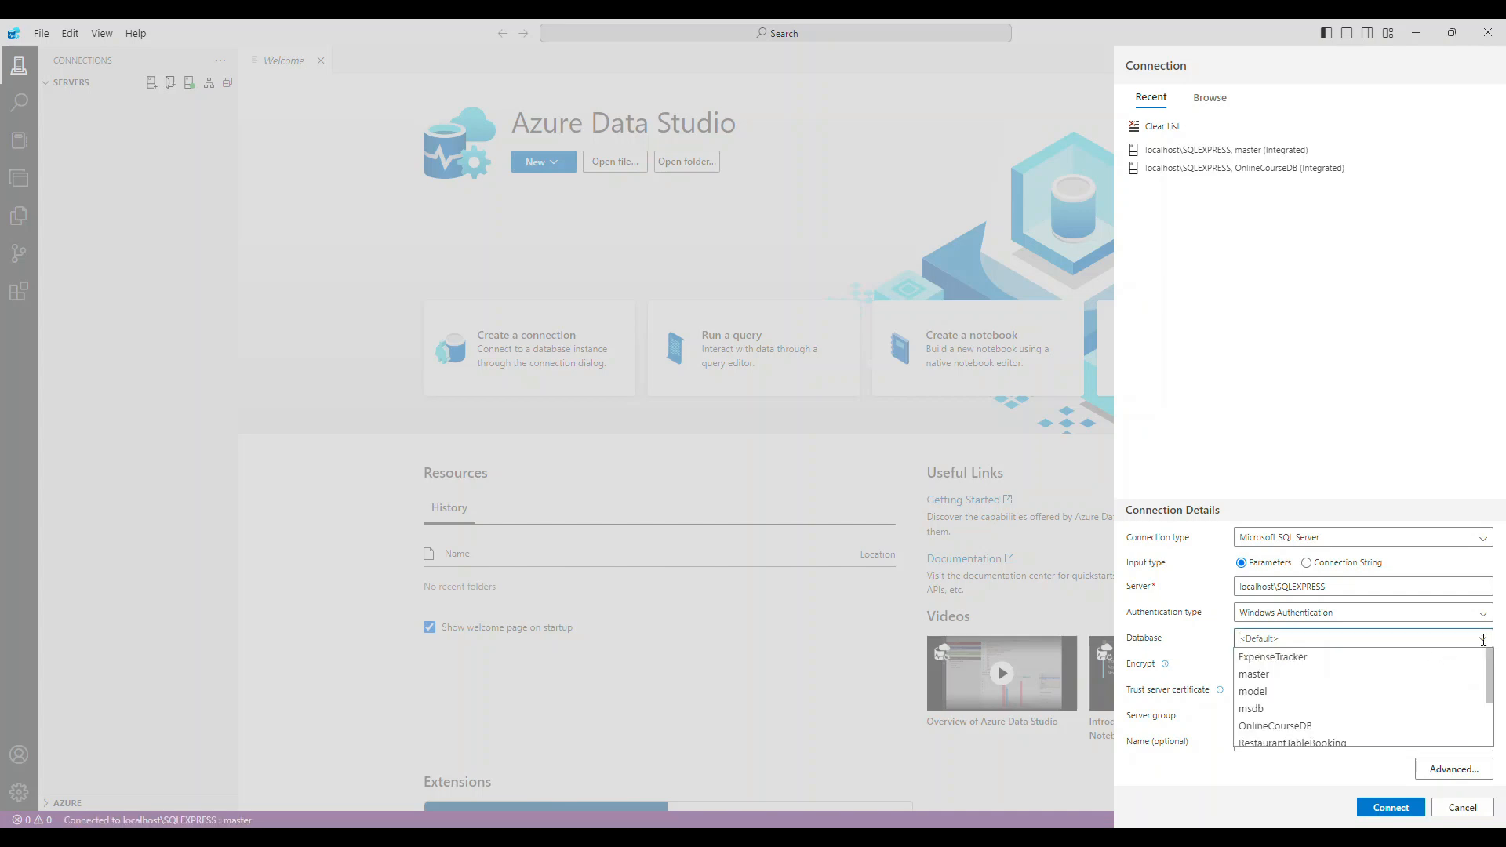
pyautogui.click(1404, 727)
pyautogui.click(1407, 812)
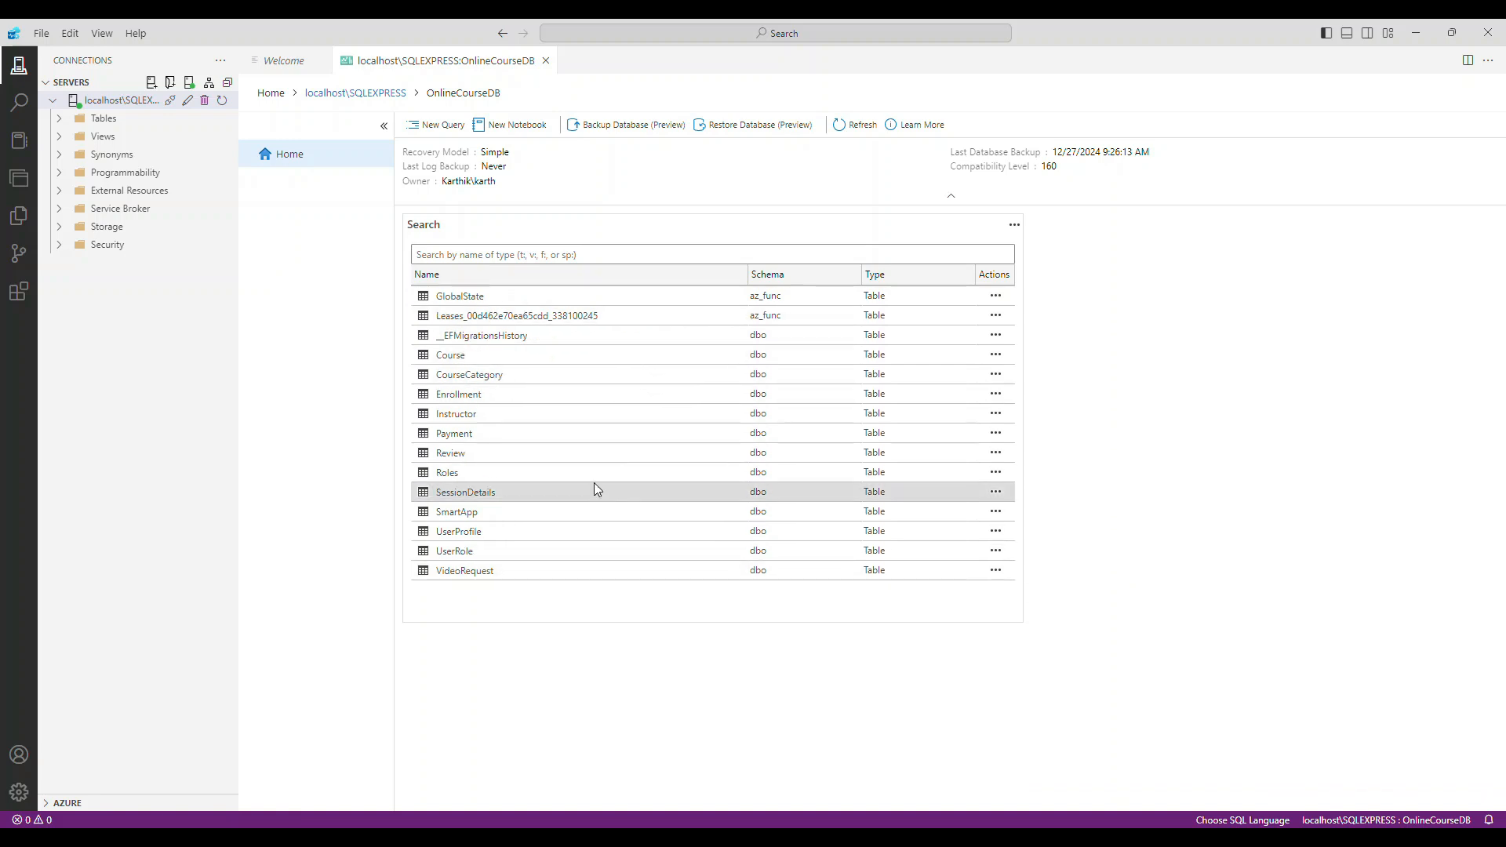
# Create a new query on OnlineCourseDB containing "select * from UserProfile" and run it
pyautogui.click(454, 127)
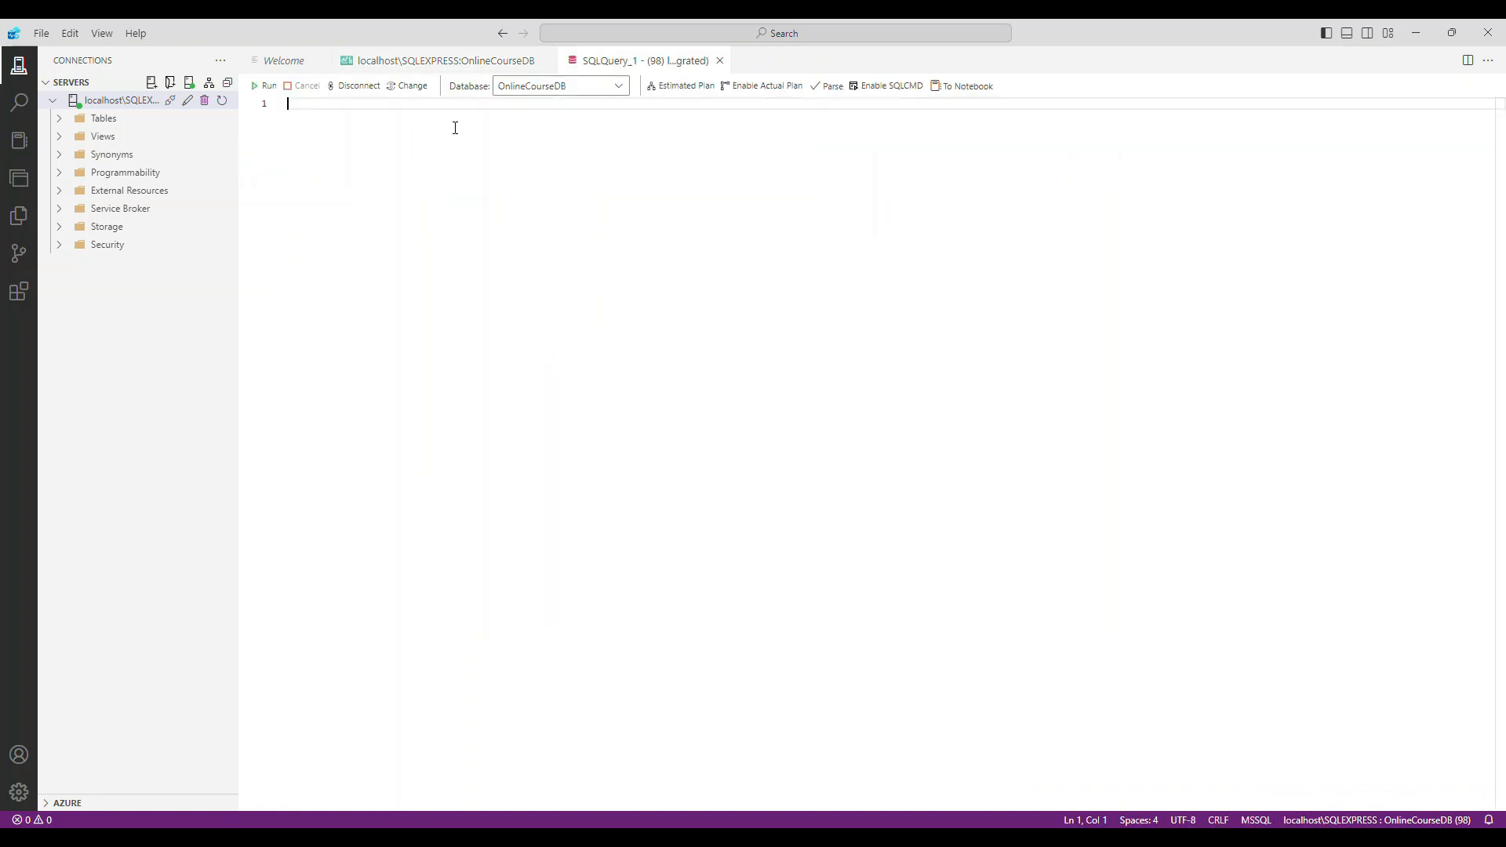
pyautogui.click(618, 88)
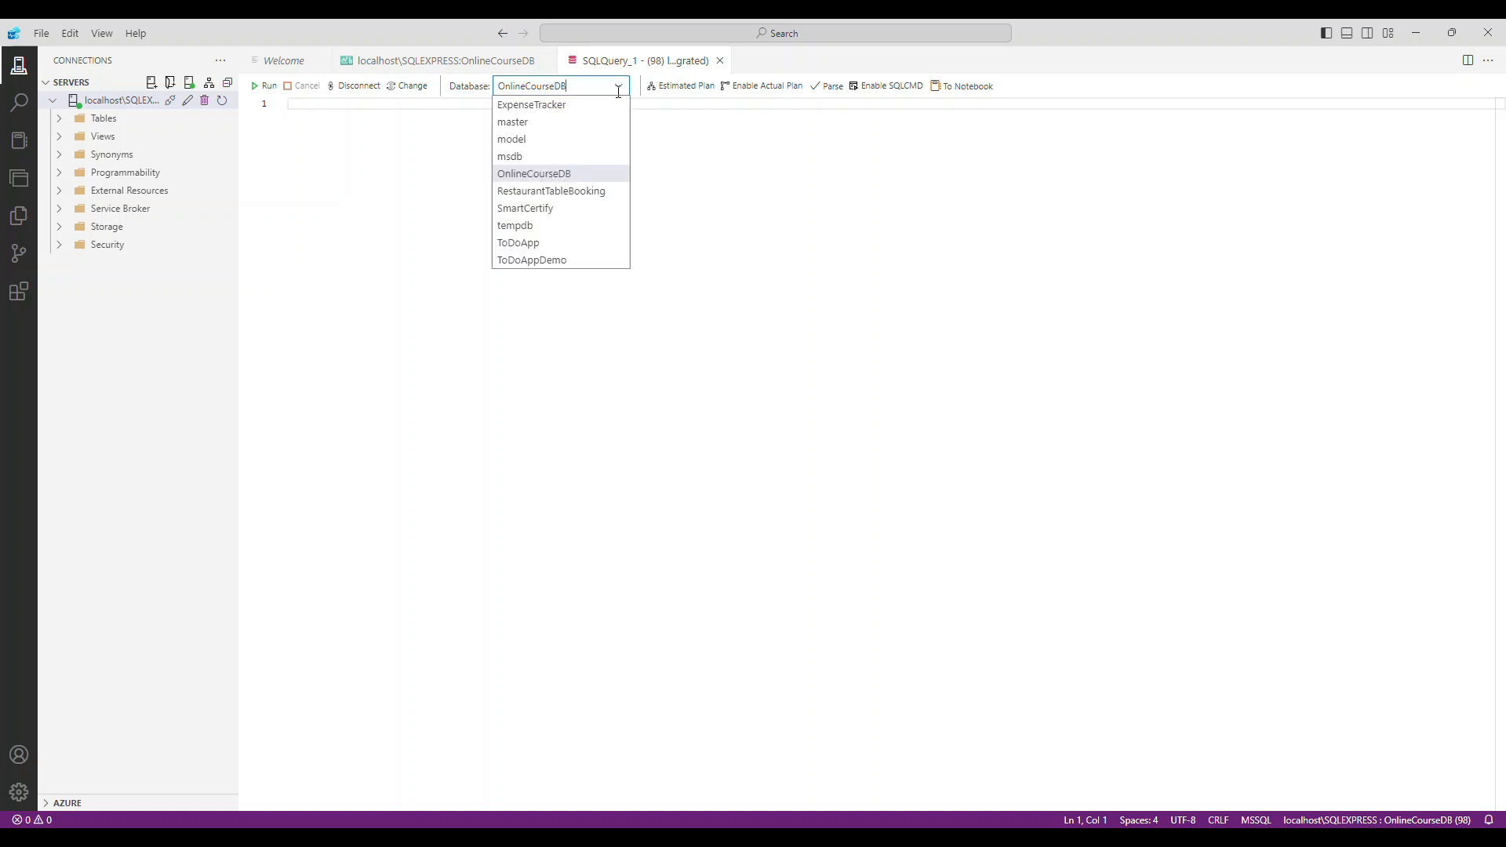
pyautogui.click(888, 241)
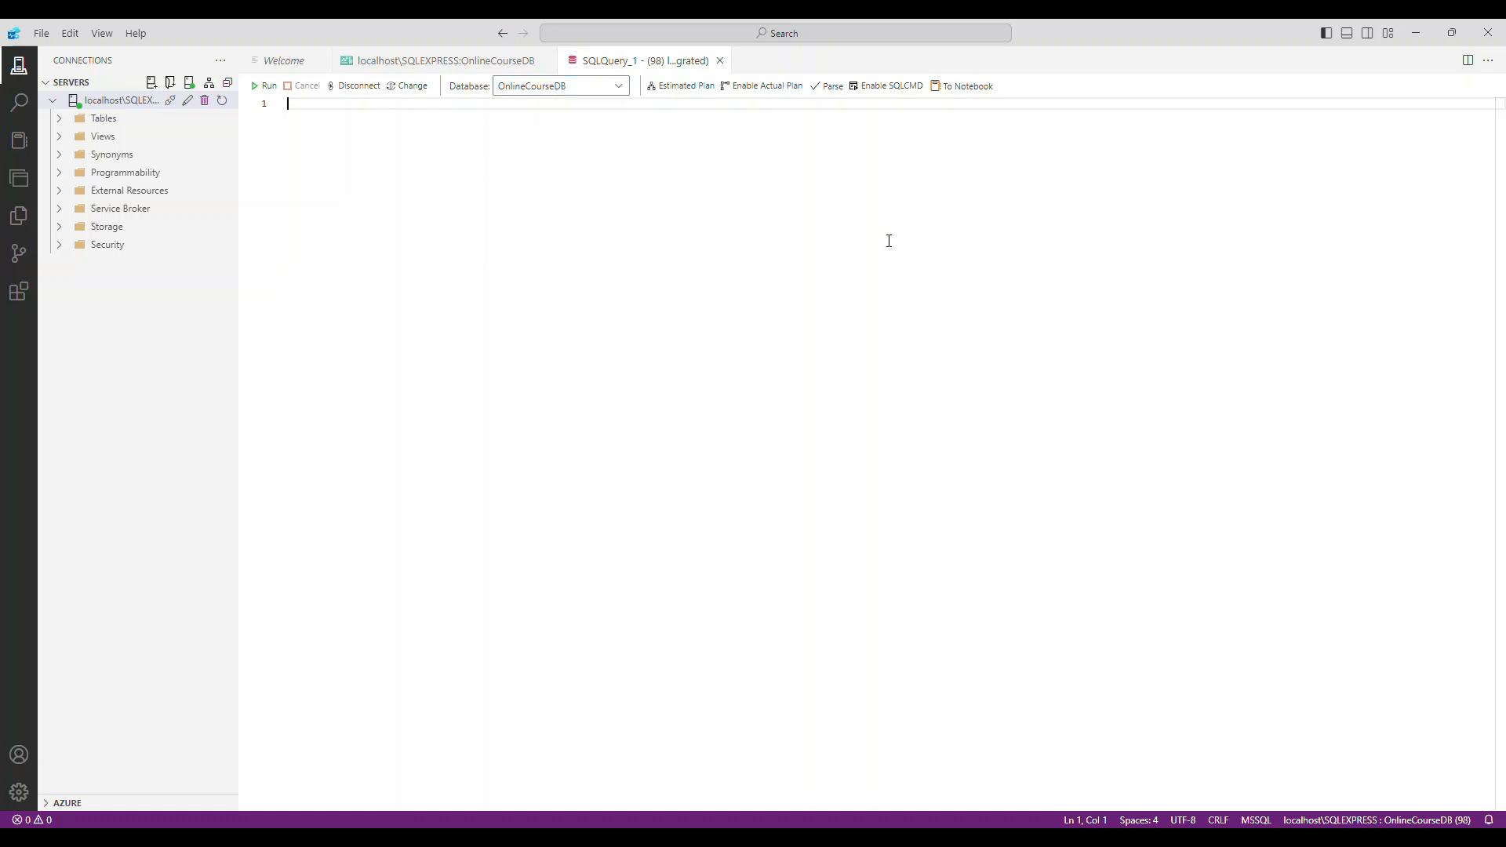
pyautogui.write('selec')
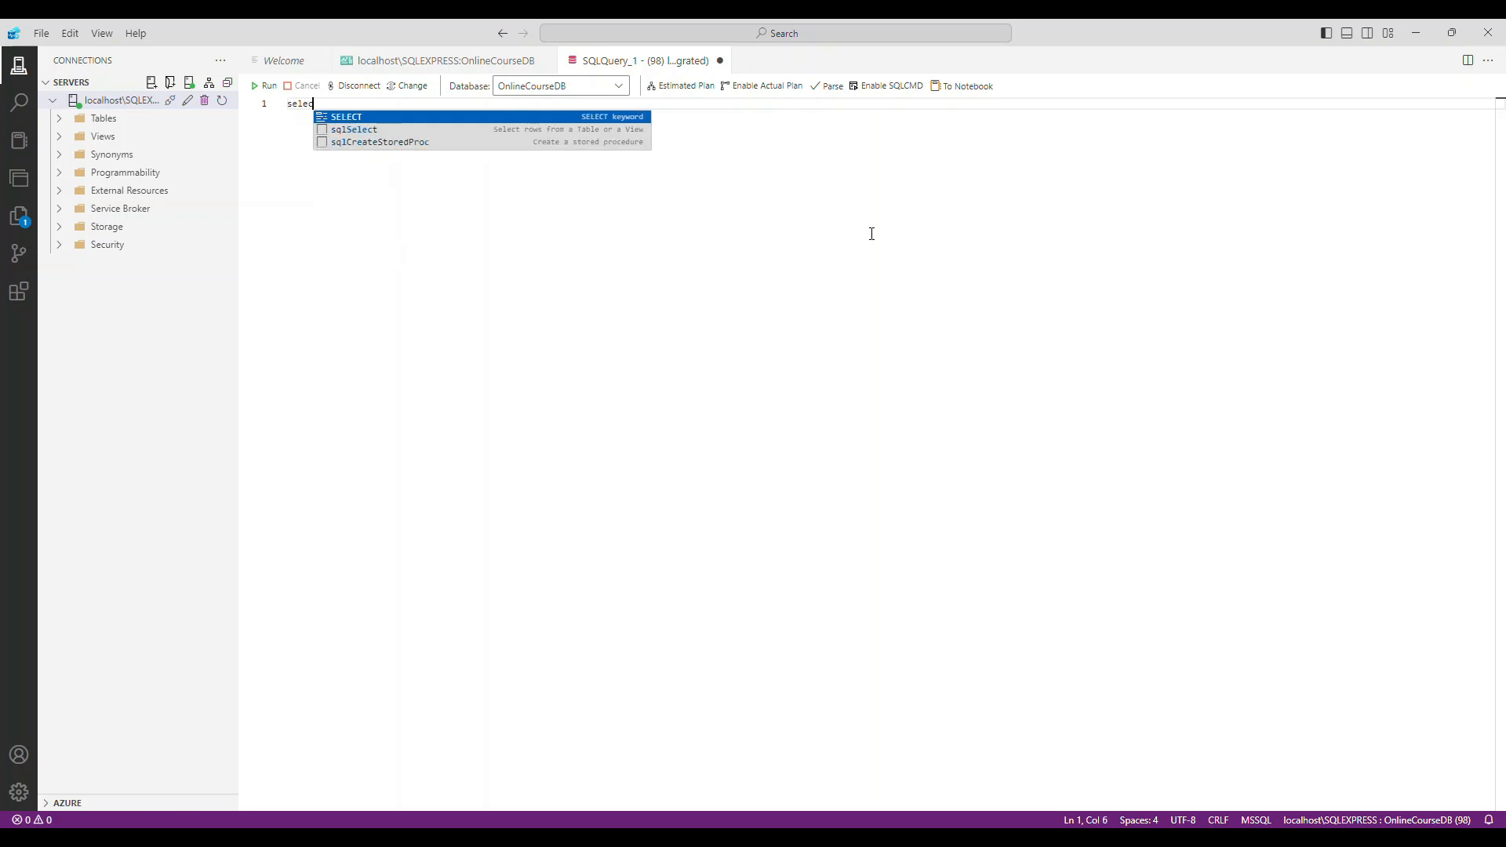
pyautogui.write('t * from user')
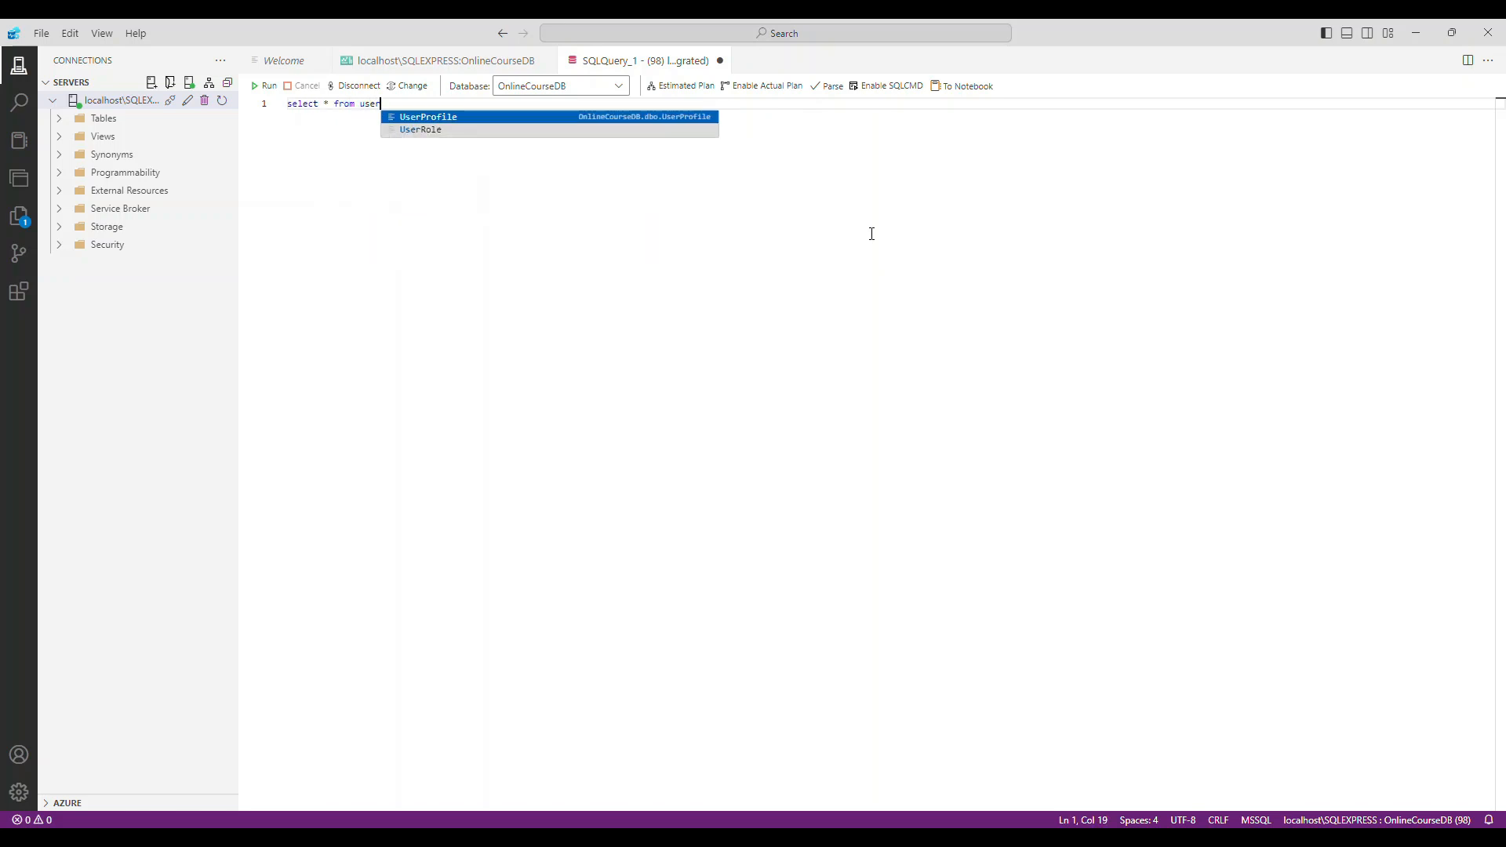
pyautogui.press('Tab')
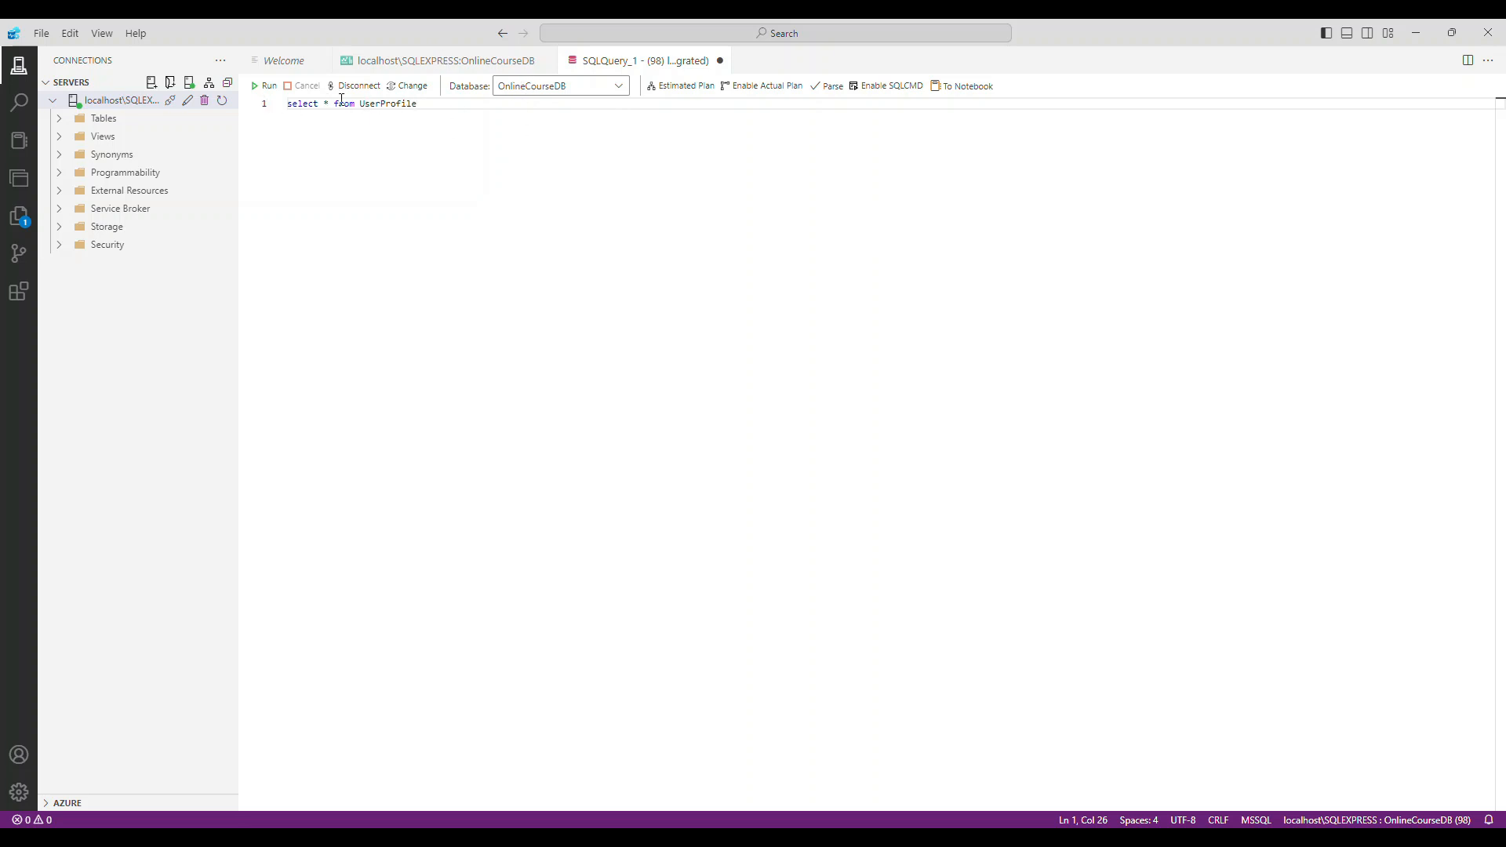
pyautogui.click(264, 86)
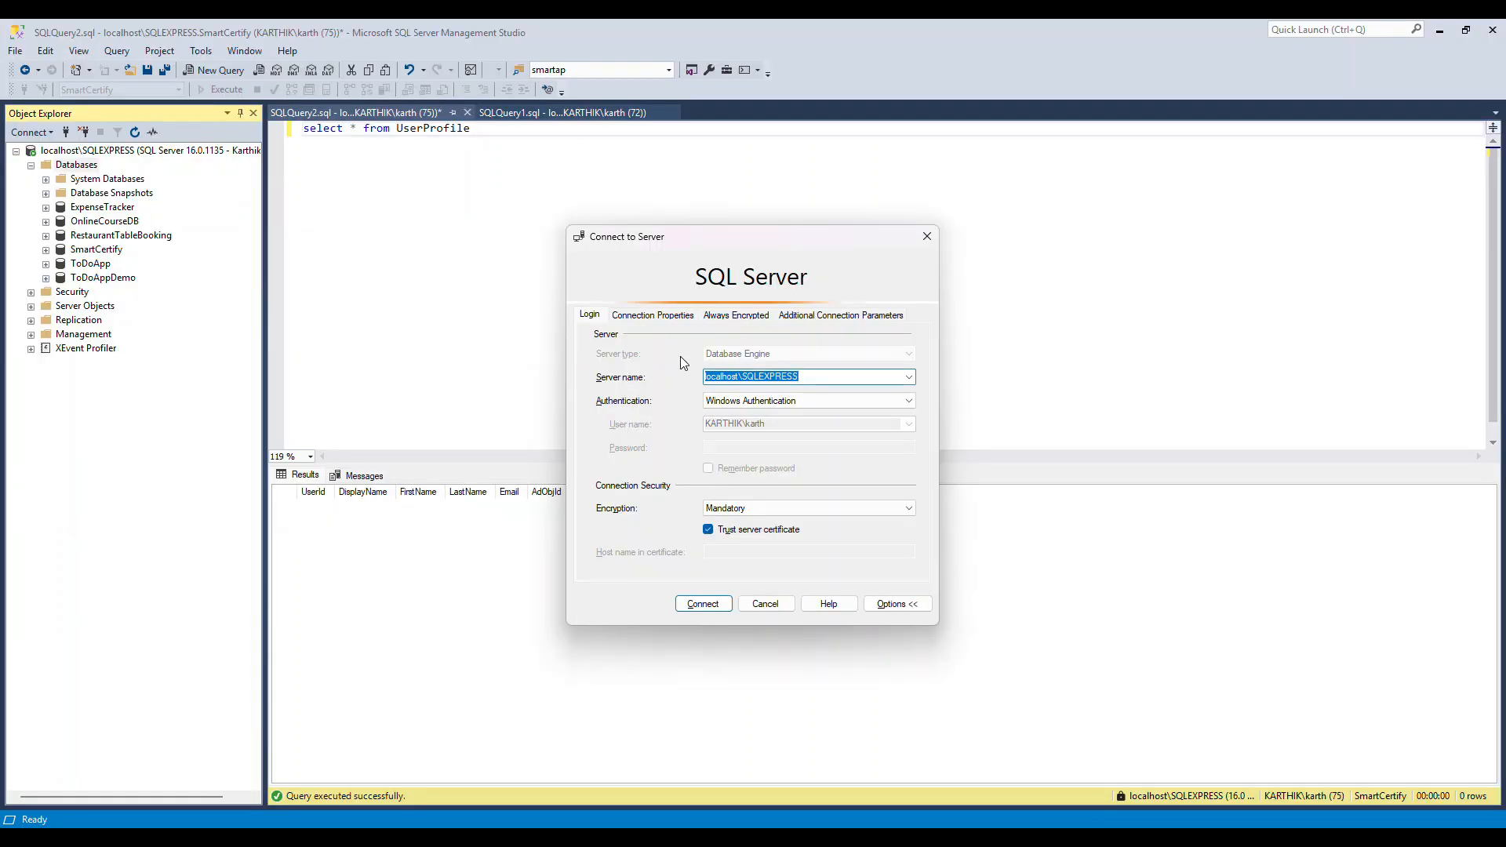
# In SQL Server Management Studio, dismiss the server login dialog, switch the query's database to OnlineCourseDB and execute the UserProfile query again
pyautogui.click(926, 236)
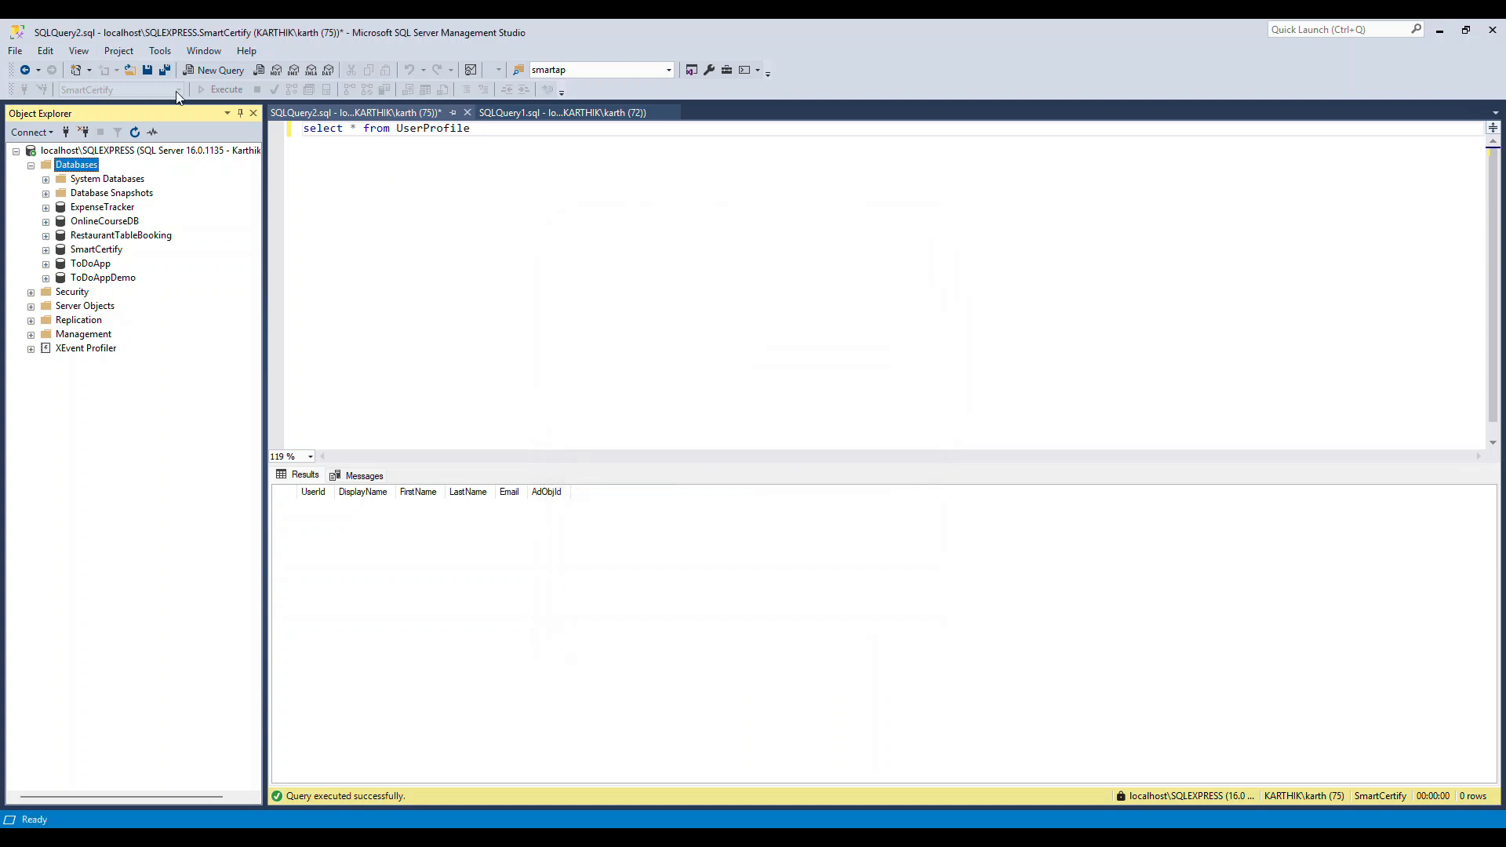
pyautogui.click(427, 218)
pyautogui.click(335, 181)
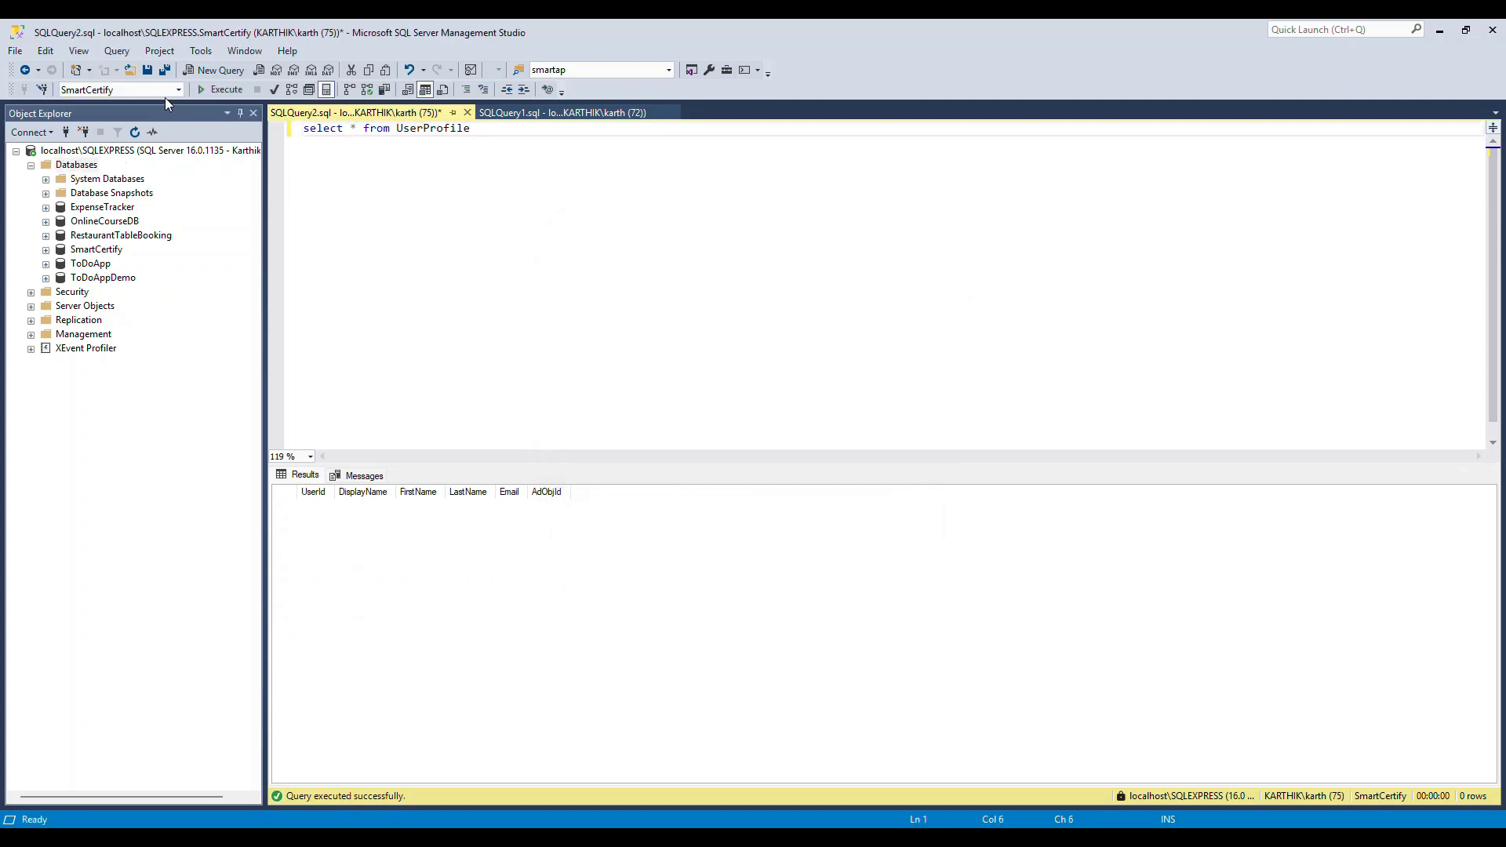
pyautogui.click(175, 90)
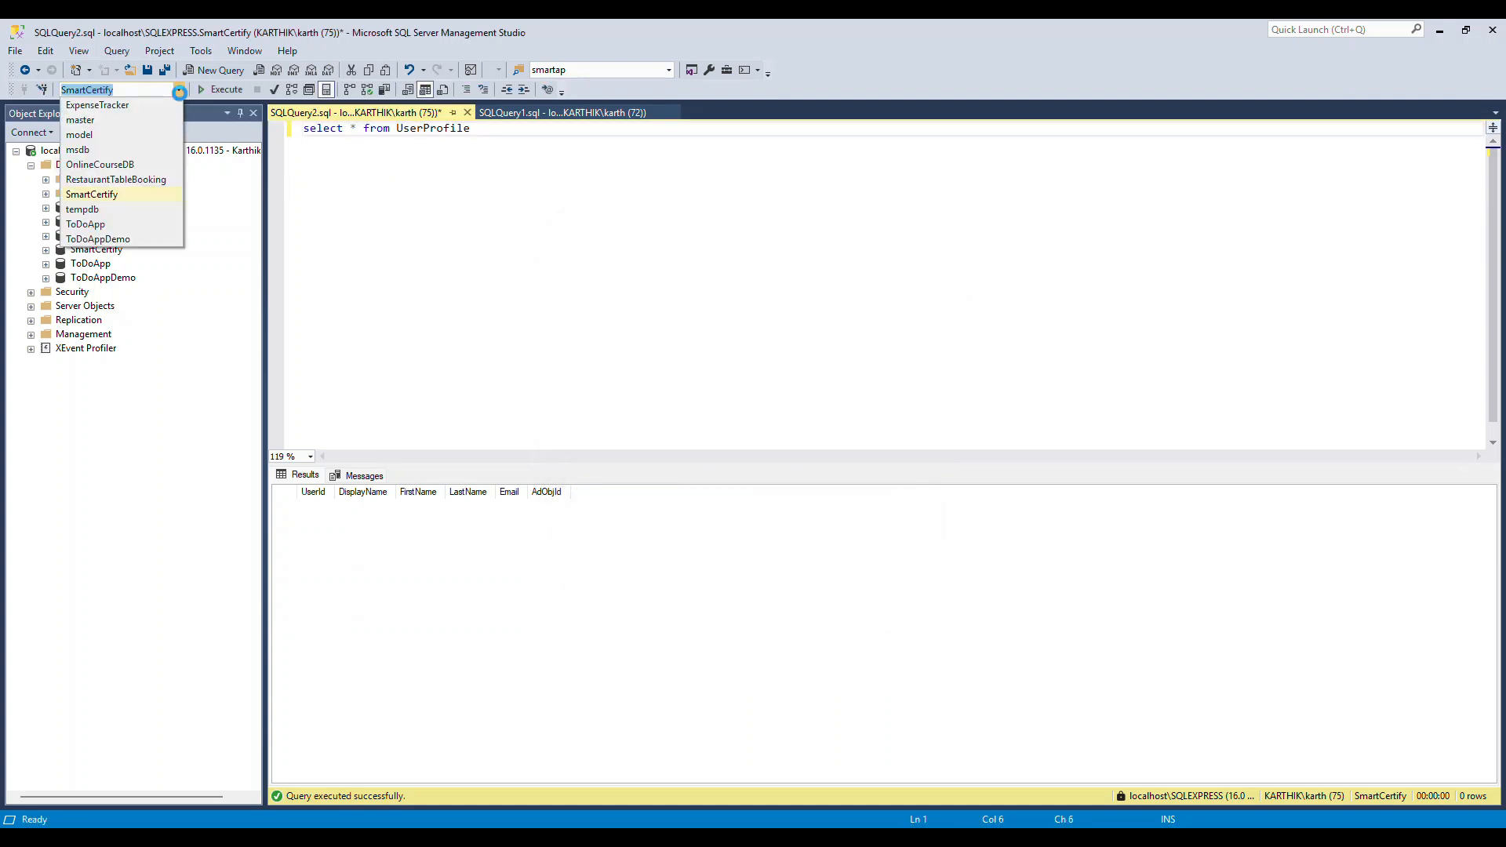
pyautogui.click(118, 166)
pyautogui.click(397, 205)
pyautogui.press('F5')
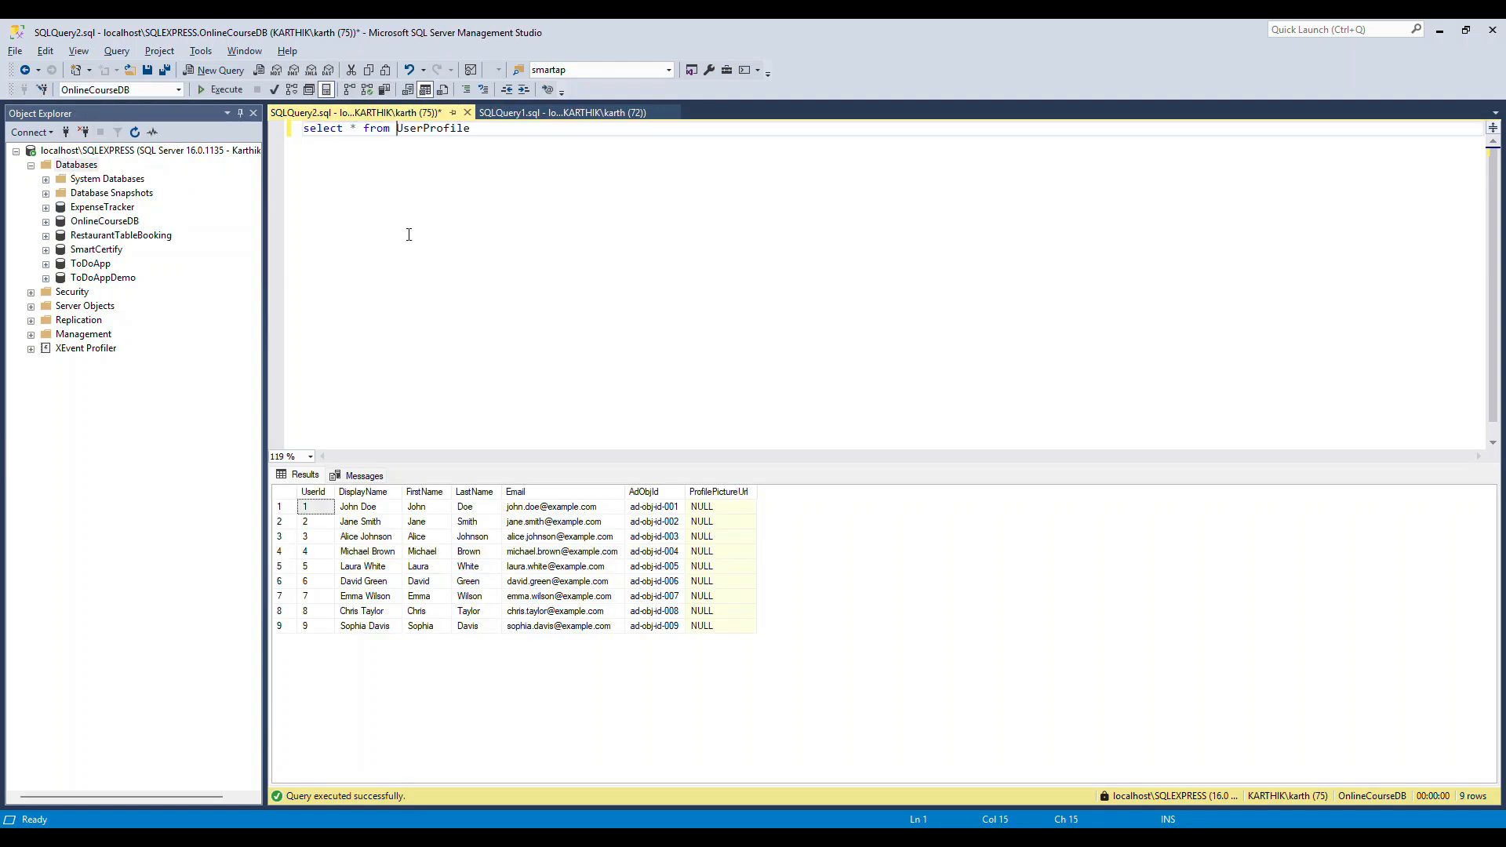
# Return to Azure Data Studio and examine the UserProfile query text and its result rows
pyautogui.click(1440, 31)
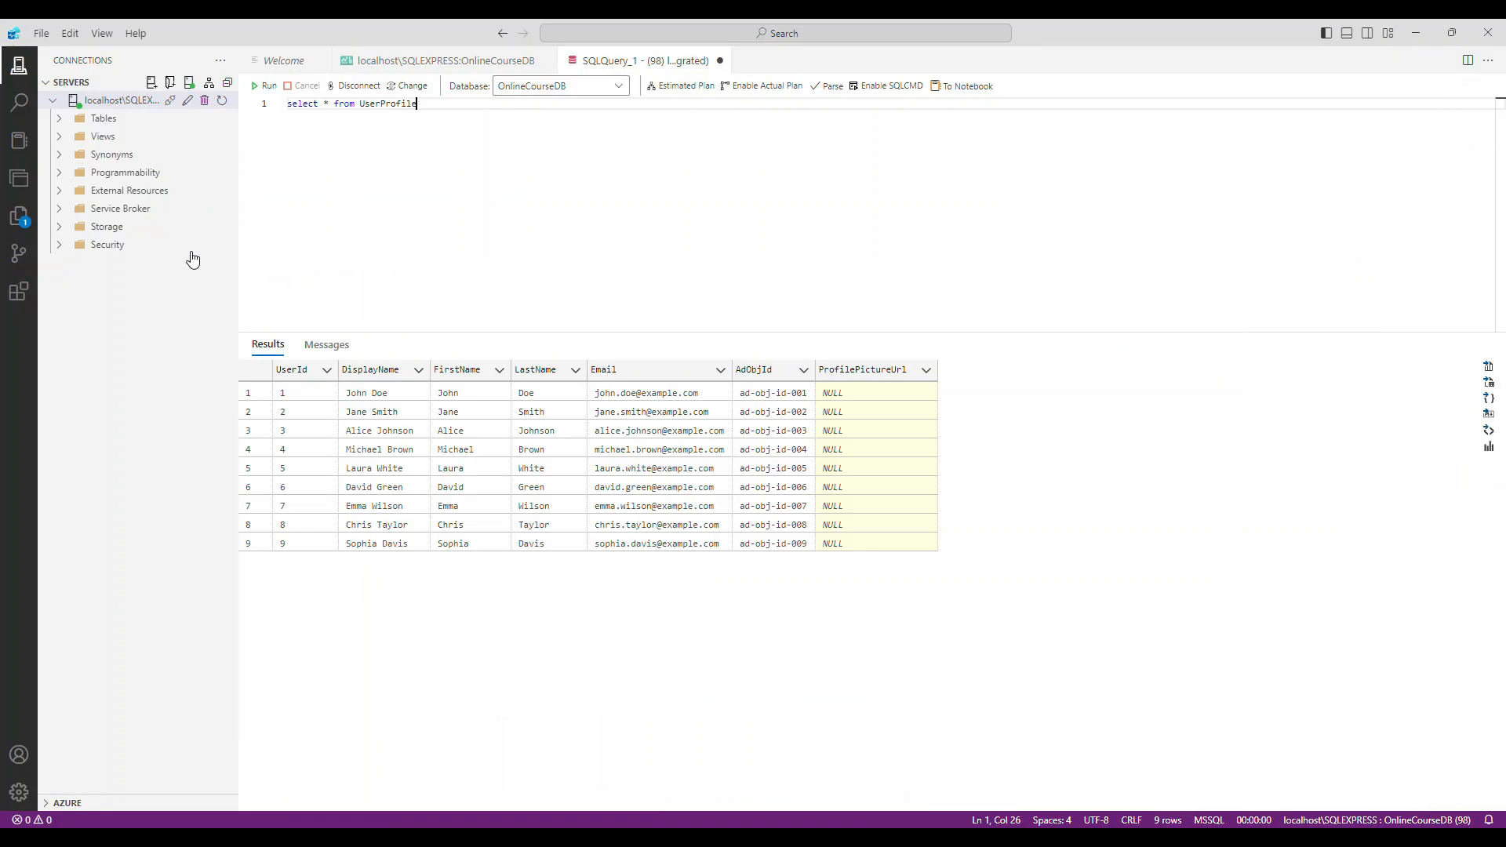
pyautogui.click(534, 471)
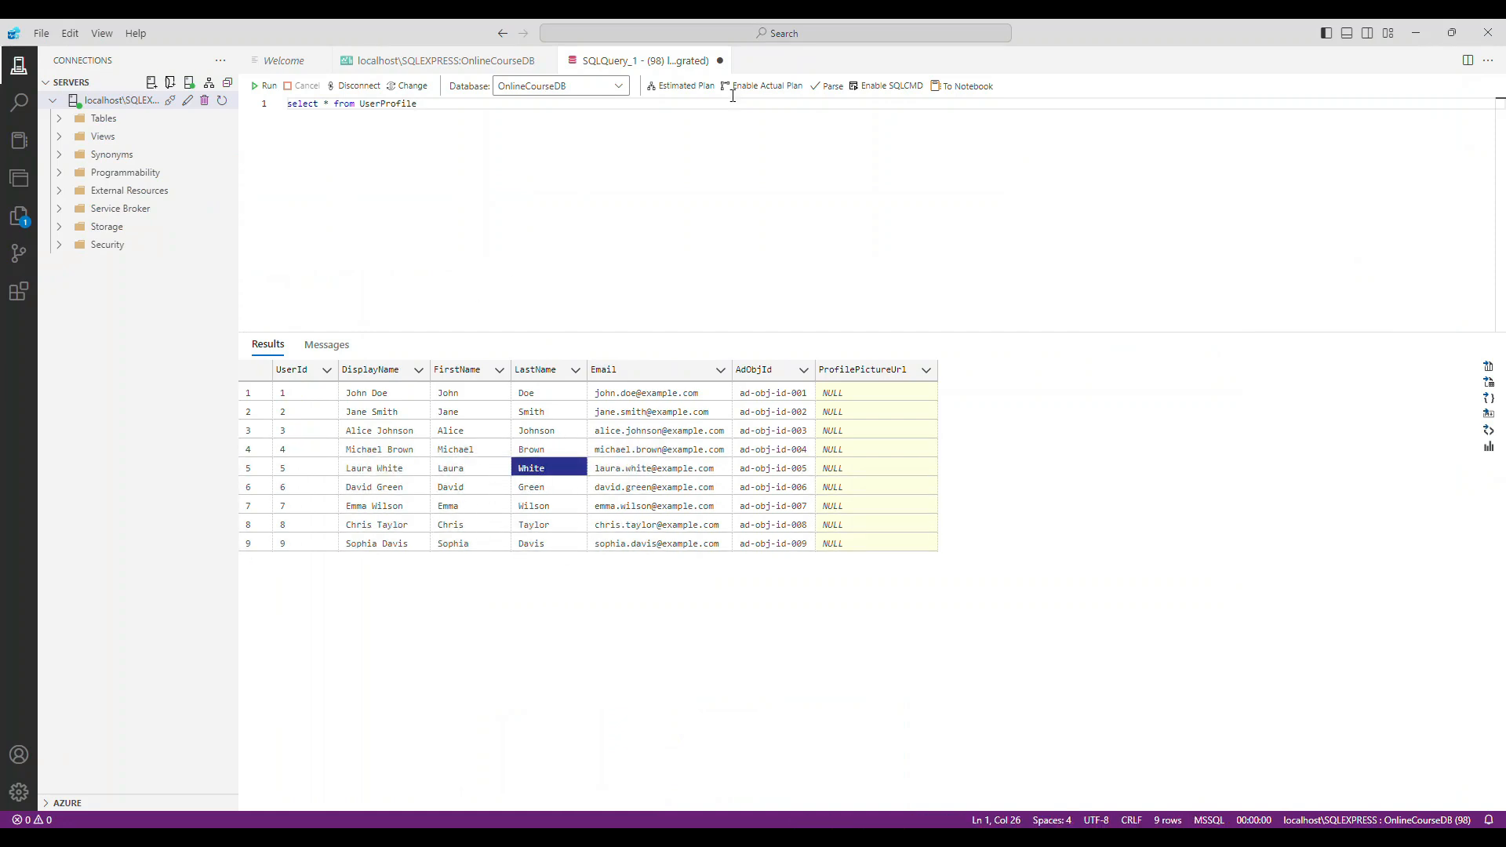
pyautogui.moveTo(424, 102); pyautogui.dragTo(264, 103)
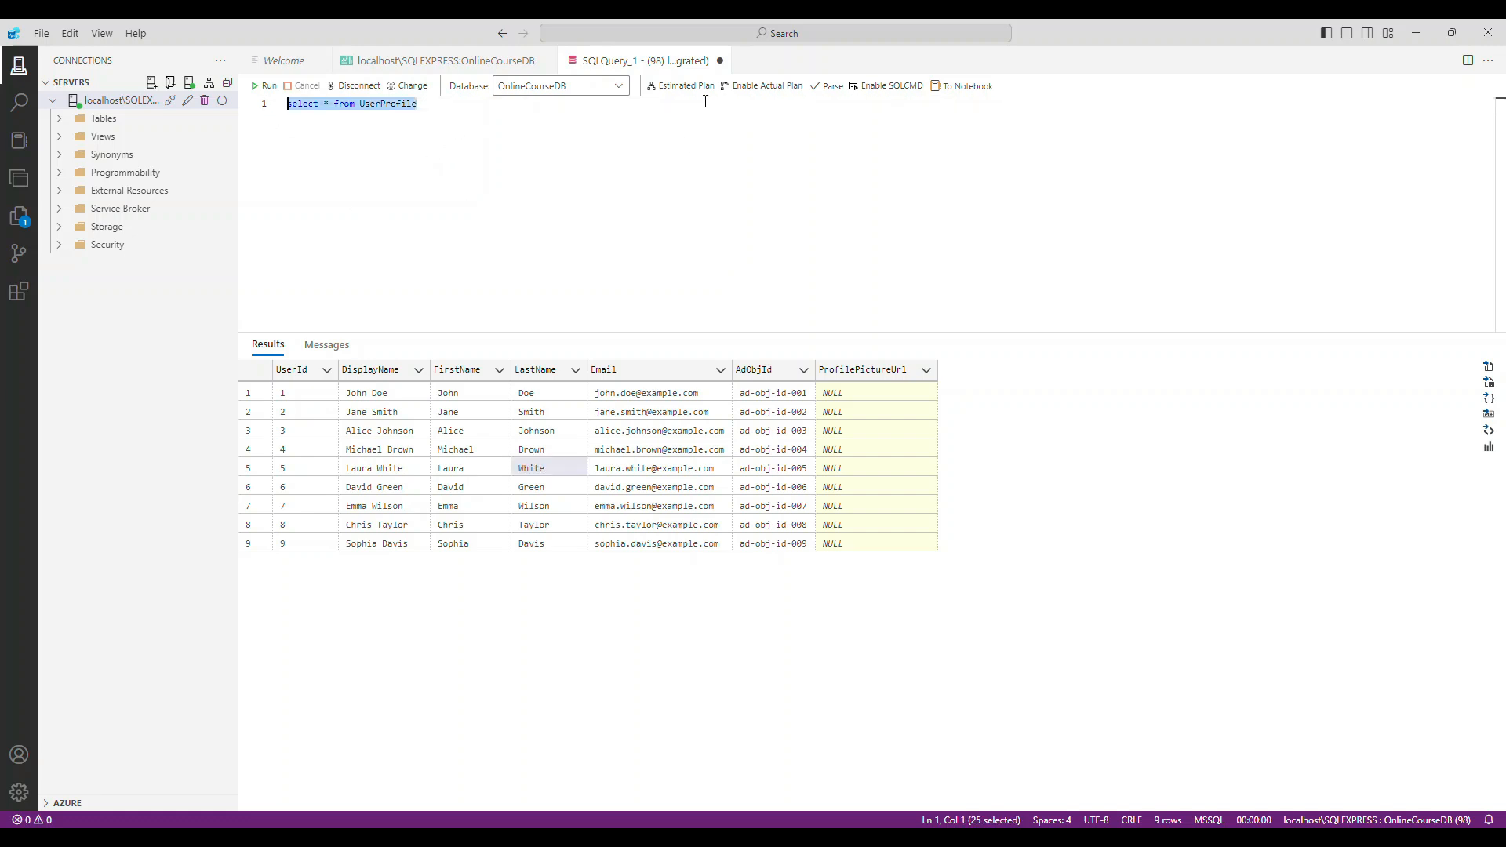